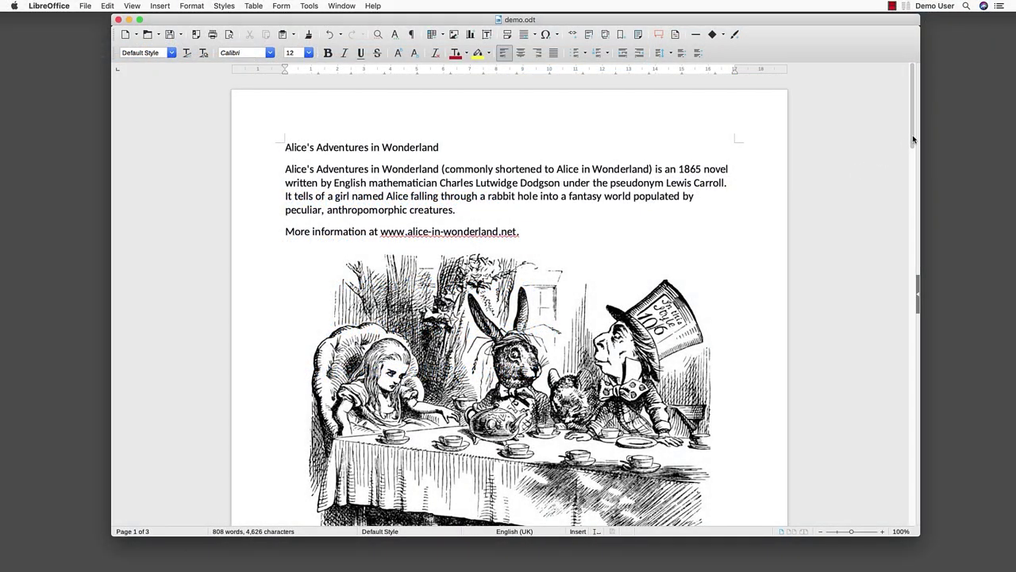
# - Apply the Heading 1 paragraph style to the document title
pyautogui.moveTo(913, 139)
pyautogui.mouseDown()
pyautogui.moveTo(899, 307)
pyautogui.moveTo(923, 133)
pyautogui.mouseUp()
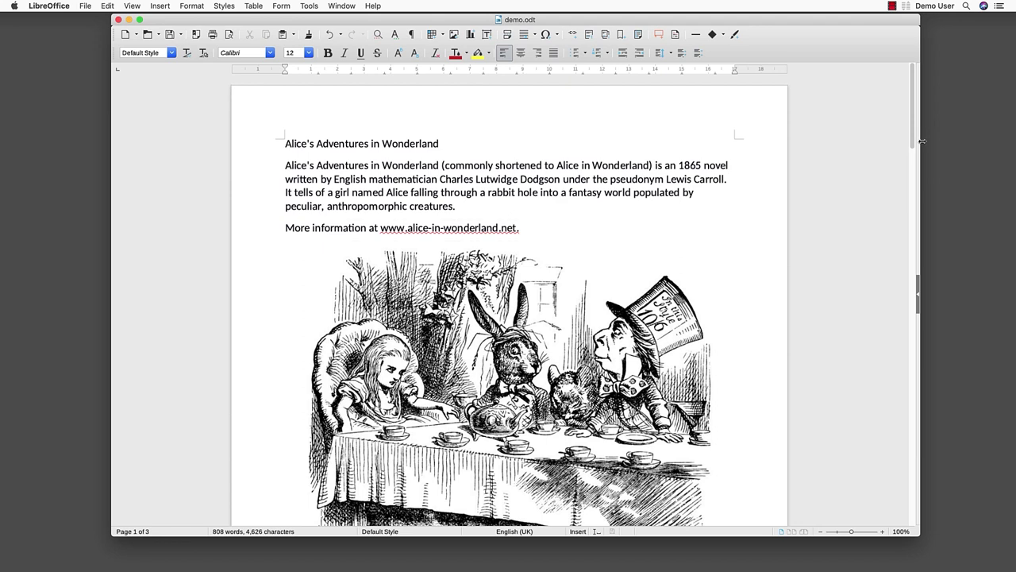
pyautogui.tripleClick(397, 144)
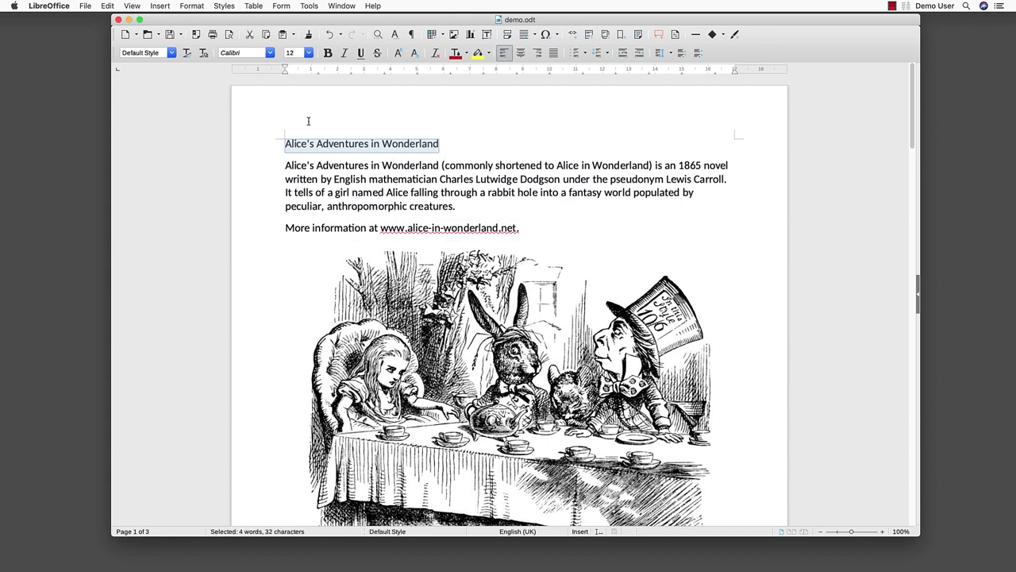
pyautogui.click(171, 52)
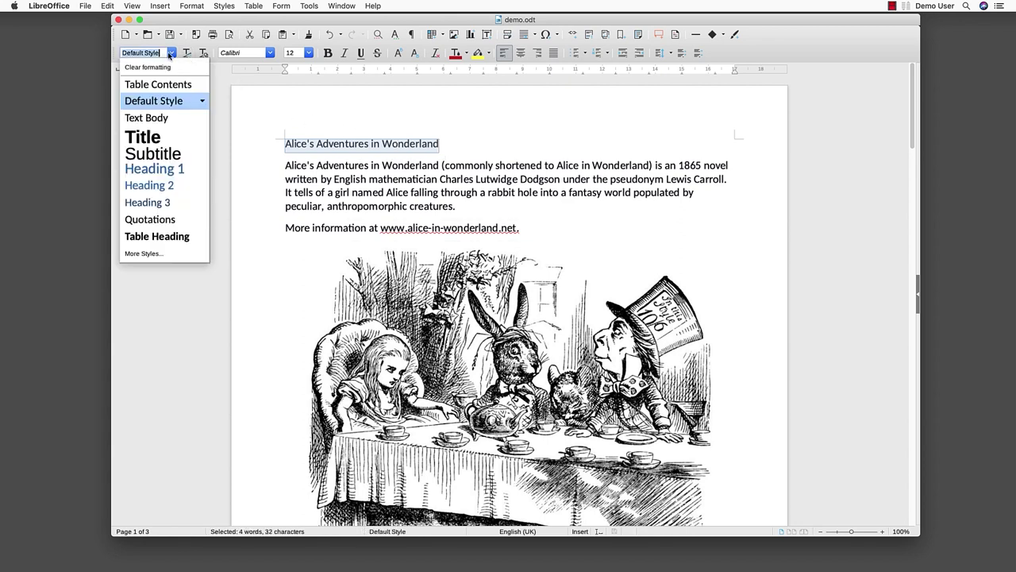
pyautogui.click(187, 169)
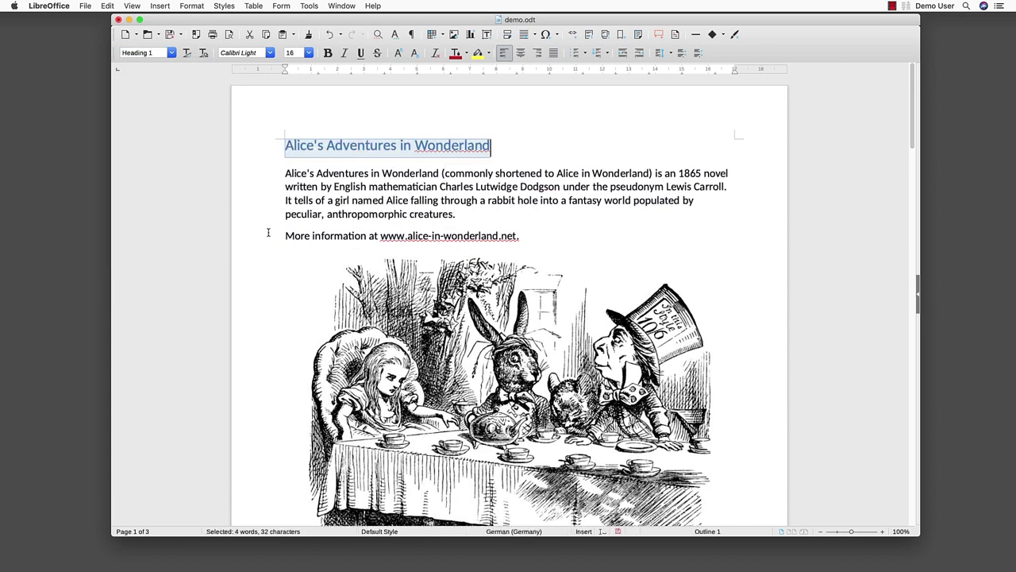
# - Make the Publication timeline and Lists of characters lines Heading 2
pyautogui.scroll(-10, 287, 236)
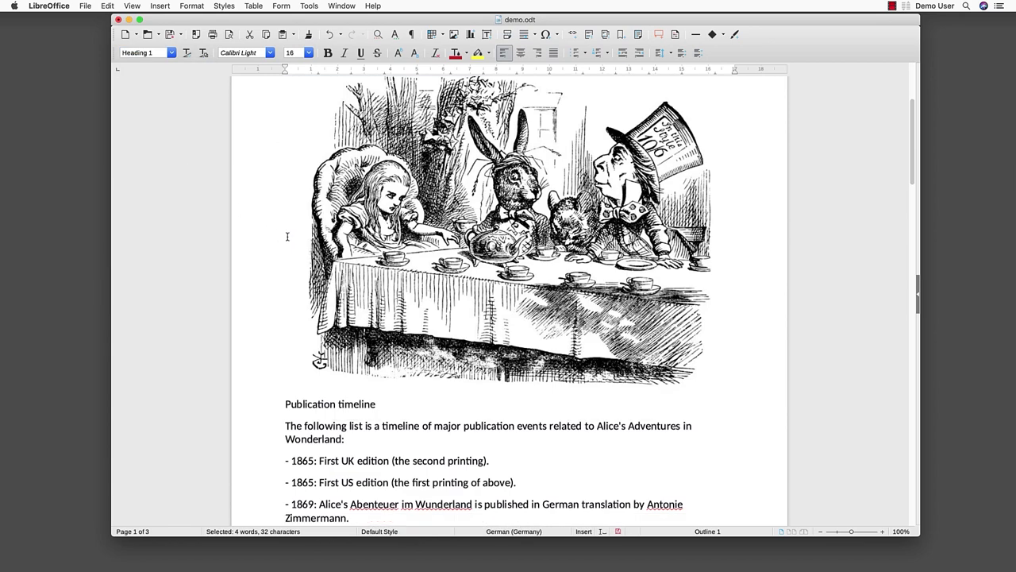
pyautogui.scroll(-2, 287, 236)
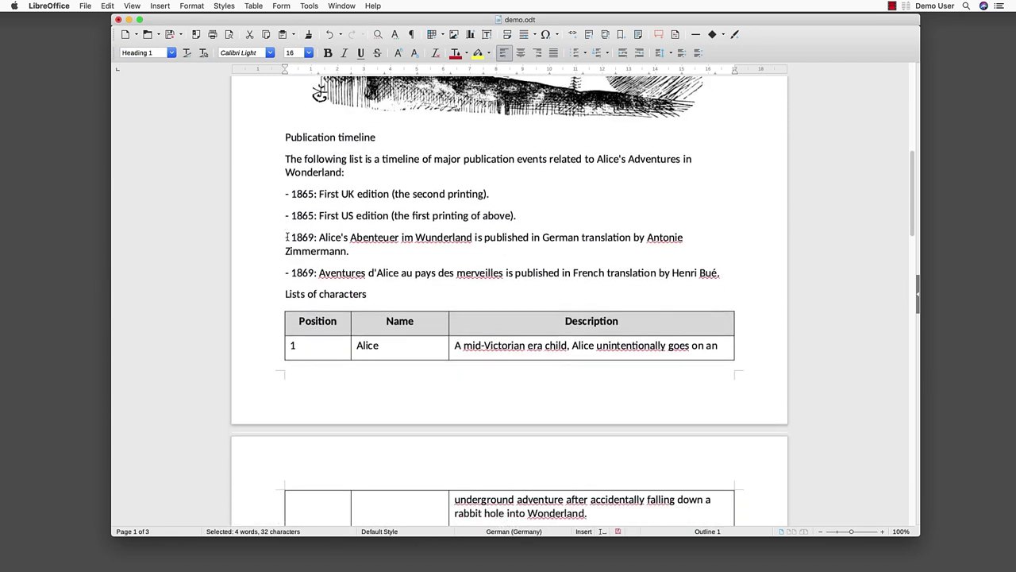
pyautogui.tripleClick(287, 138)
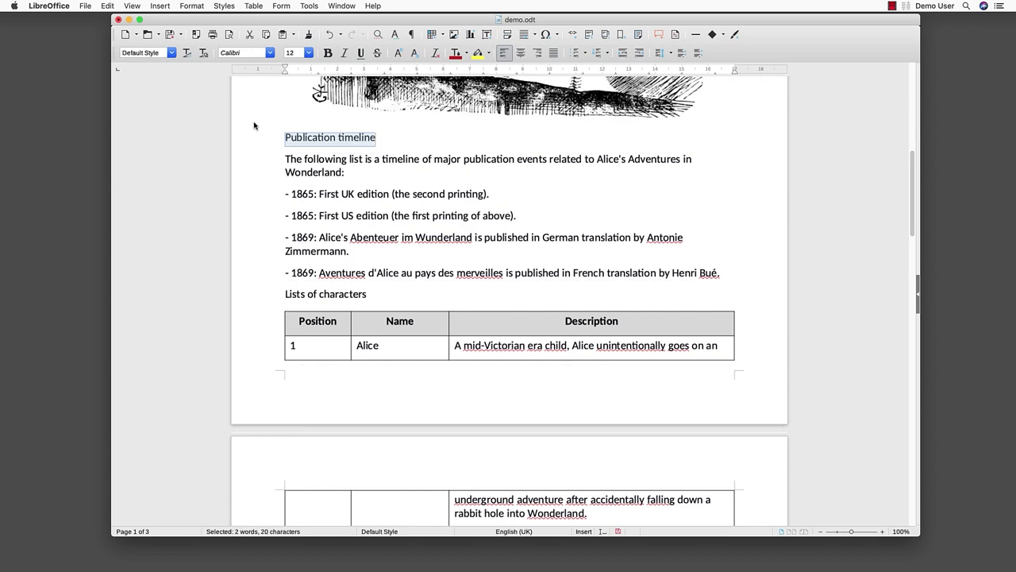
pyautogui.click(172, 52)
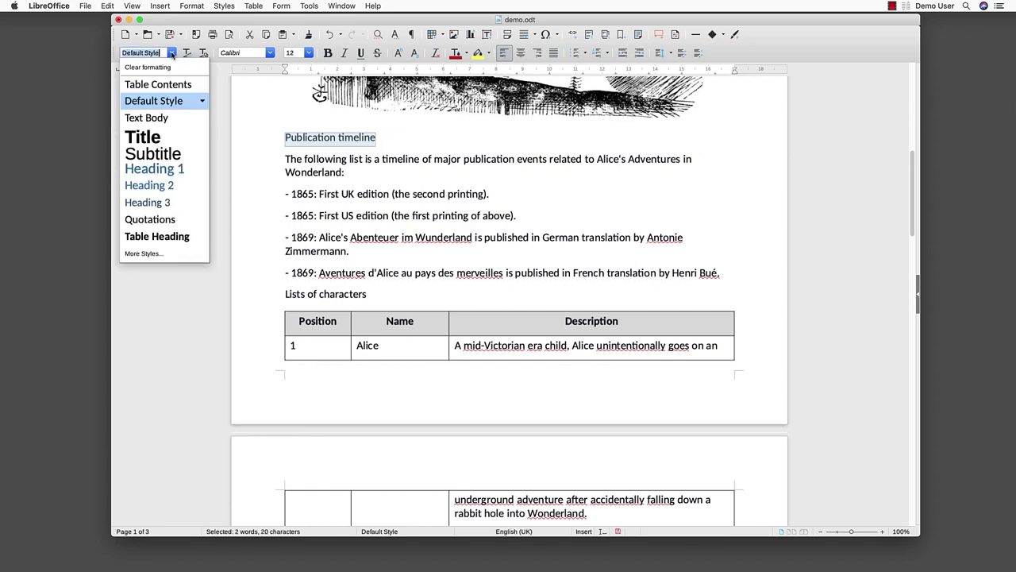
pyautogui.click(159, 185)
pyautogui.doubleClick(294, 298)
pyautogui.tripleClick(295, 298)
pyautogui.click(172, 53)
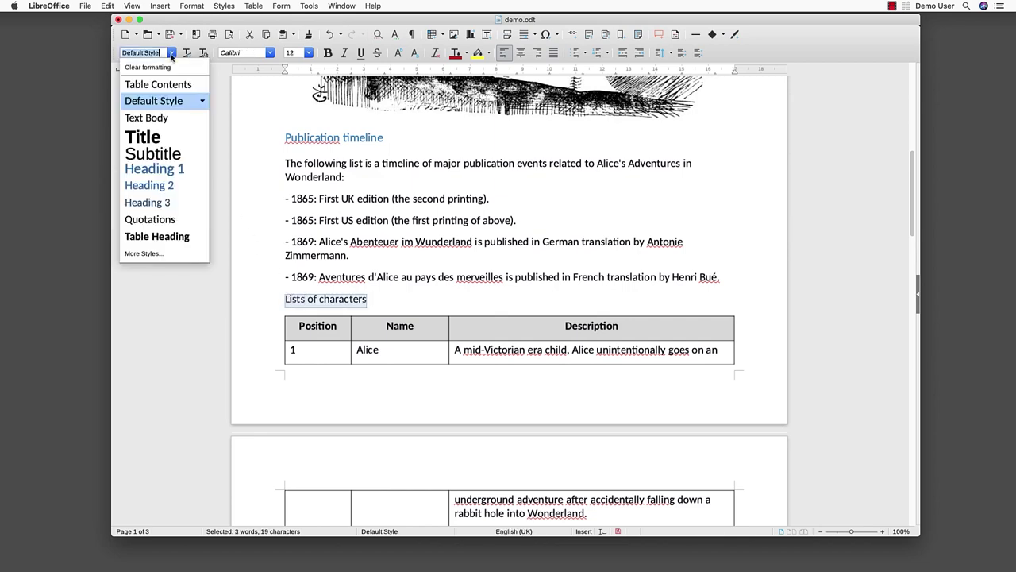
pyautogui.click(183, 186)
# - Make the Synopsis heading Heading 2 as well
pyautogui.scroll(-6, 279, 215)
pyautogui.scroll(-8, 279, 215)
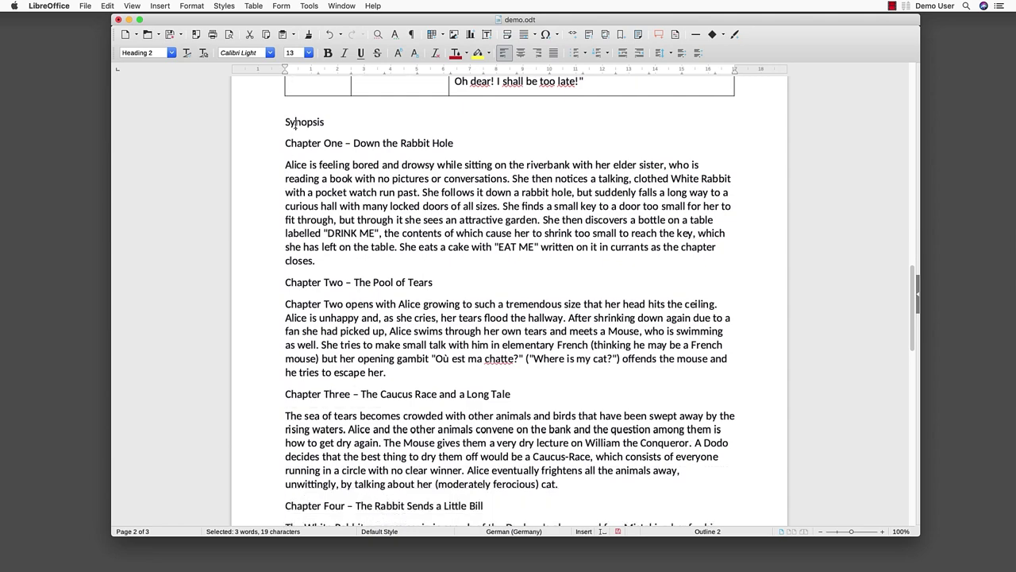
pyautogui.doubleClick(295, 123)
pyautogui.click(171, 52)
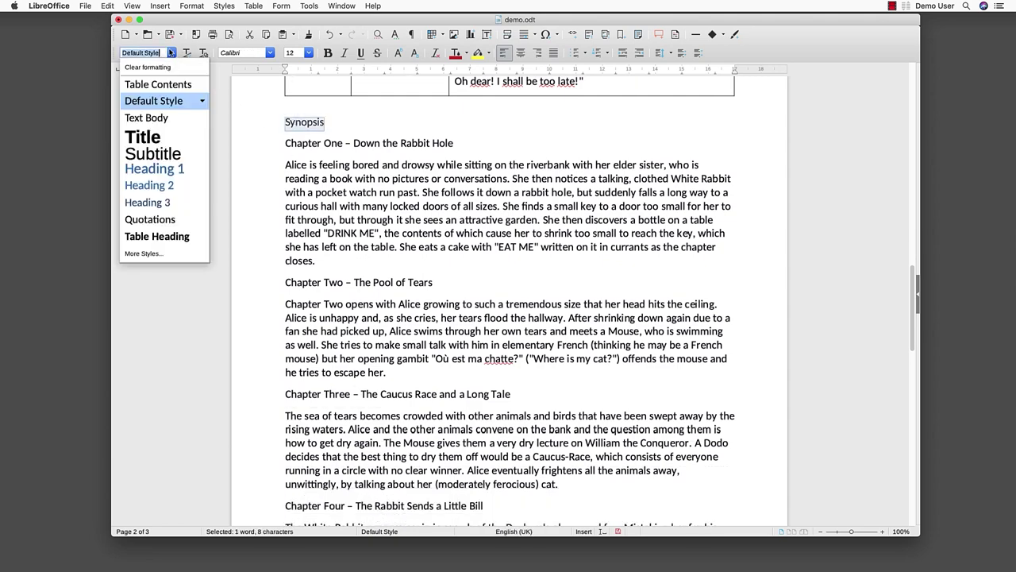
pyautogui.click(149, 185)
# - Style the Chapter One, Chapter Two and Chapter Three titles as Heading 3
pyautogui.tripleClick(310, 147)
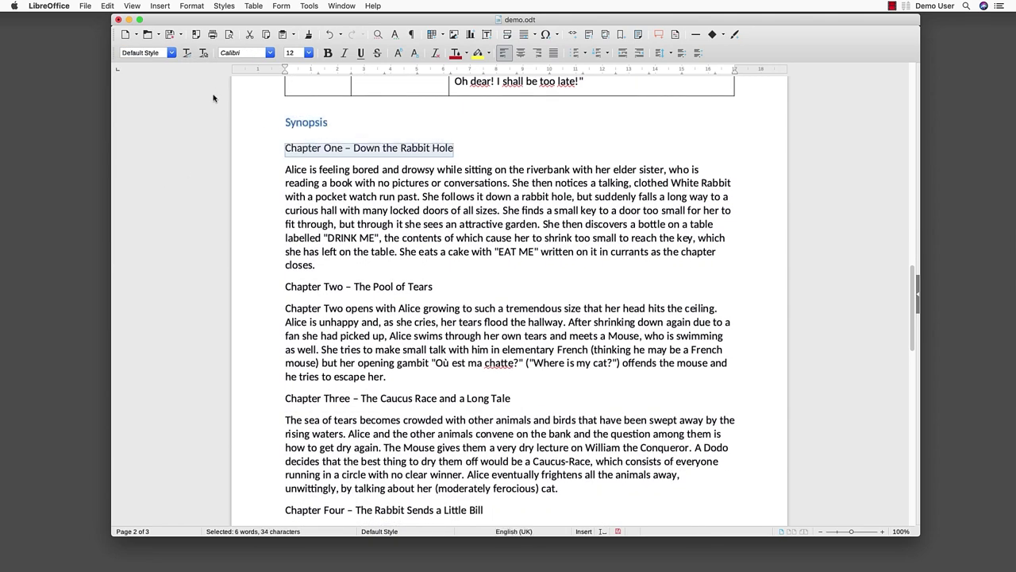
pyautogui.click(171, 52)
pyautogui.click(176, 202)
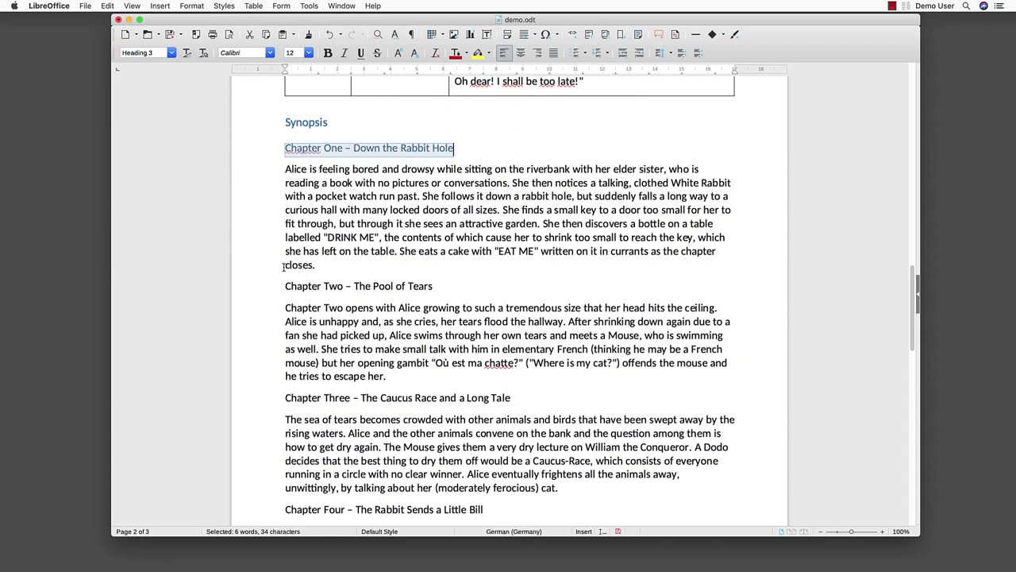
pyautogui.tripleClick(302, 286)
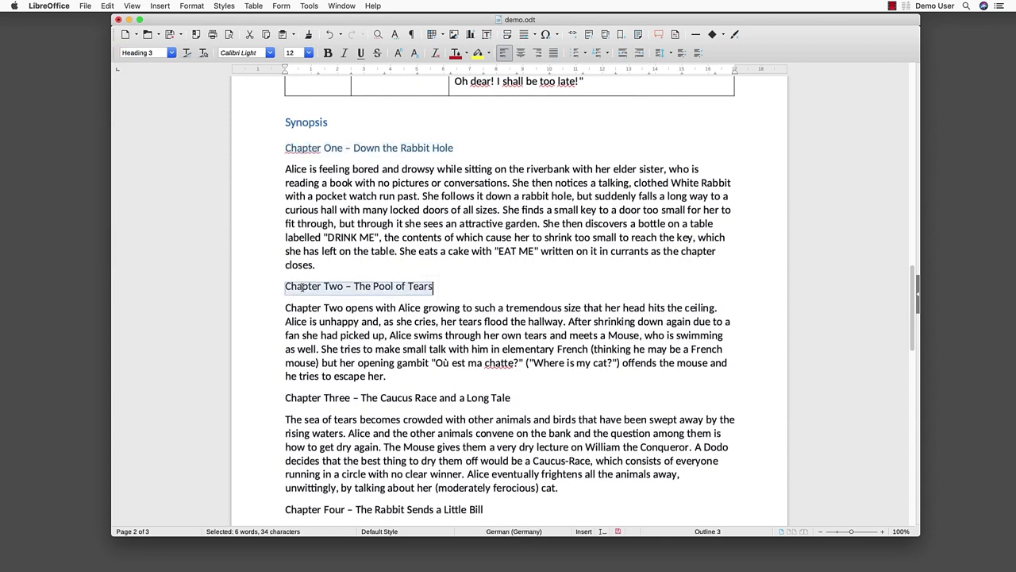
pyautogui.click(171, 53)
pyautogui.click(151, 203)
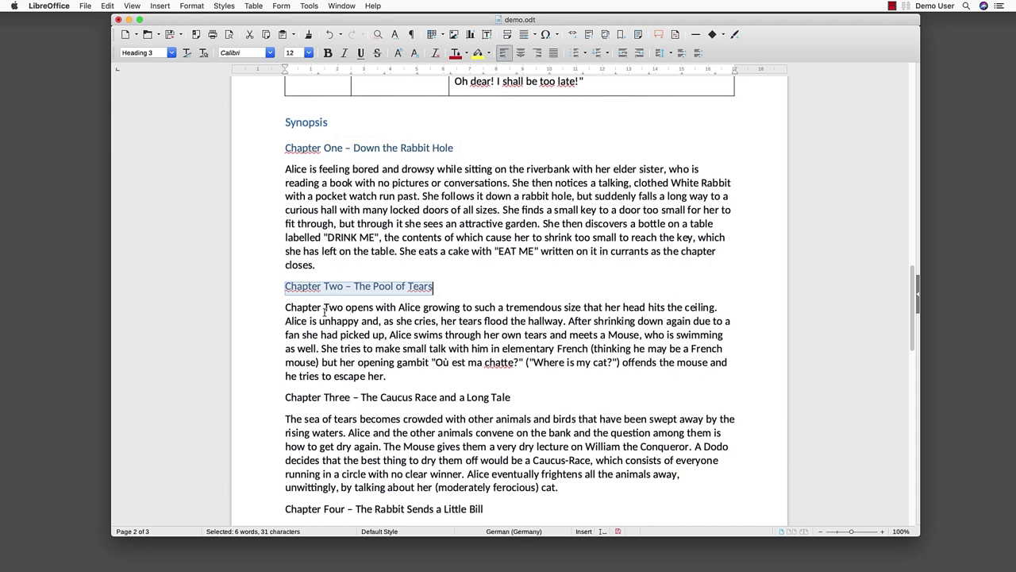
pyautogui.tripleClick(321, 397)
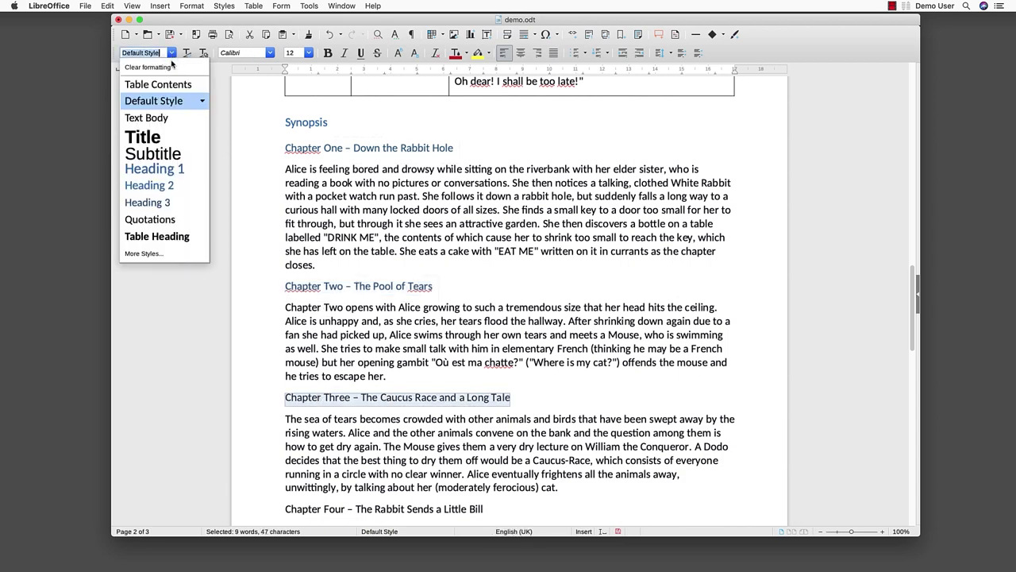
pyautogui.click(147, 202)
pyautogui.scroll(-5, 274, 232)
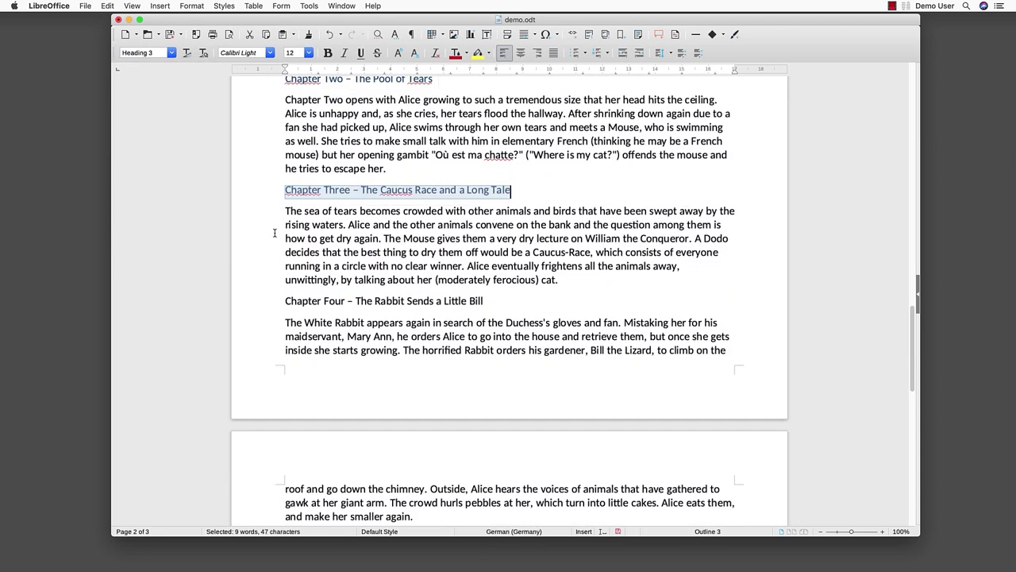
pyautogui.scroll(-4, 274, 233)
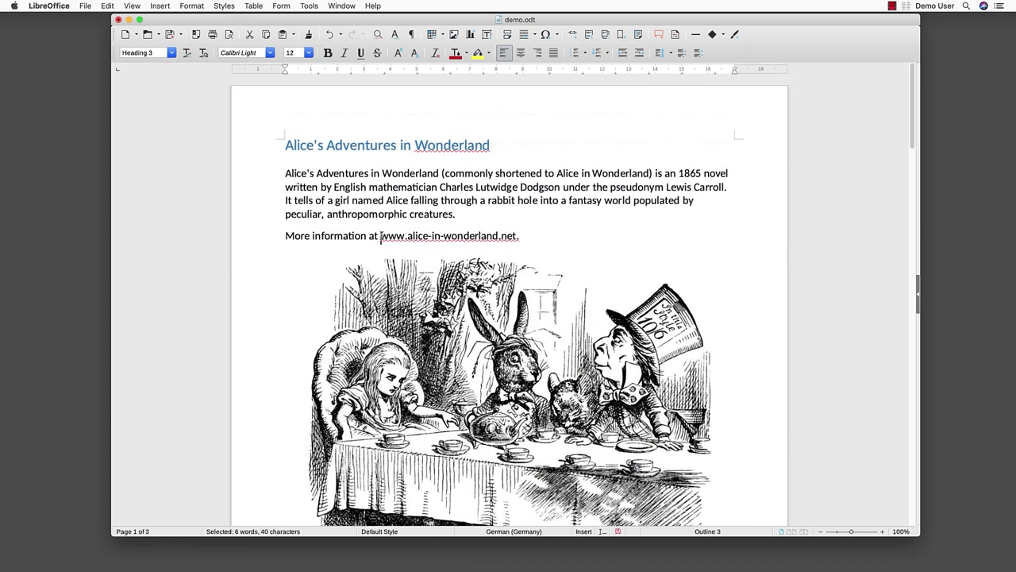
pyautogui.moveTo(381, 237); pyautogui.dragTo(506, 237)
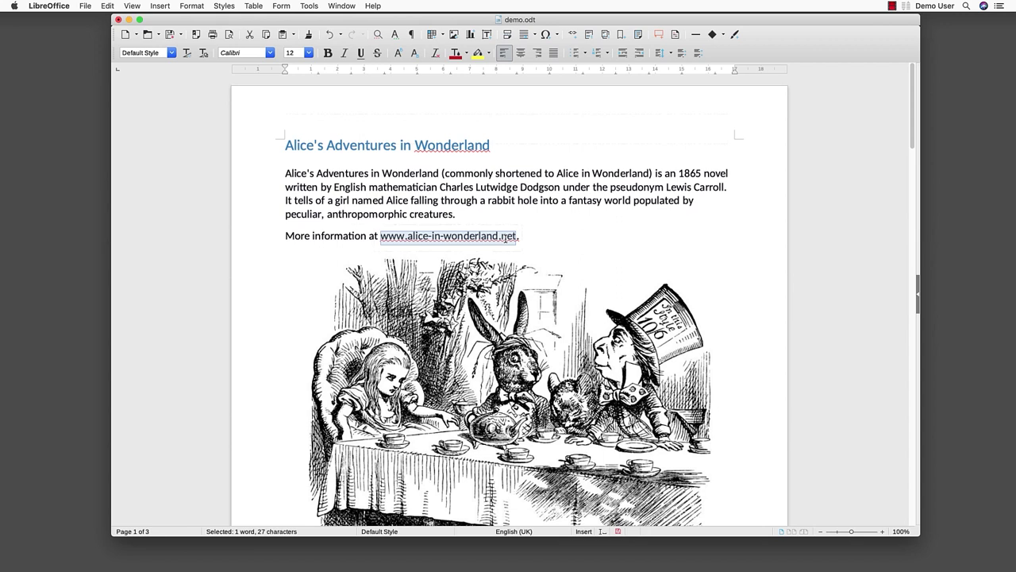
pyautogui.rightClick(505, 237)
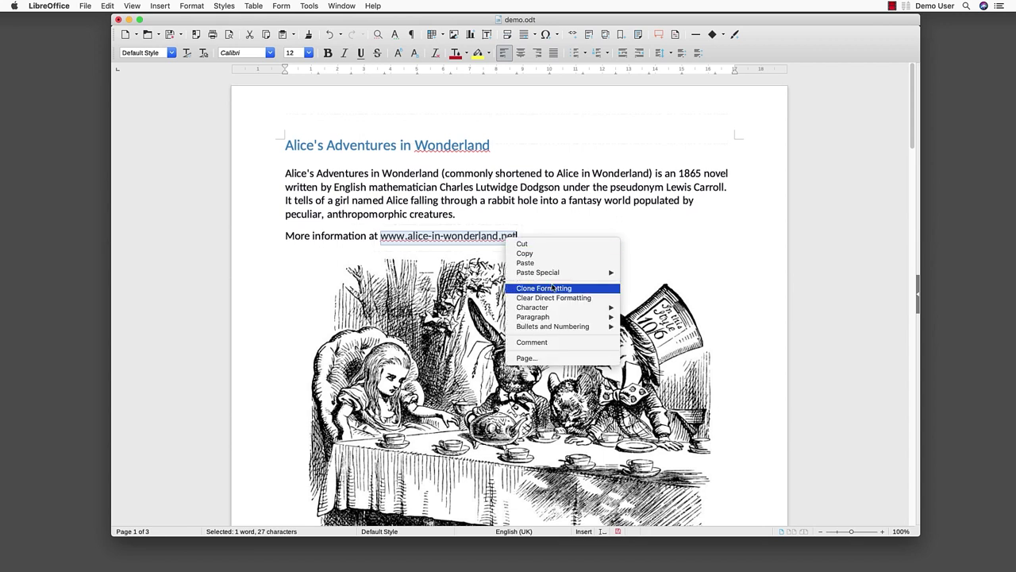
pyautogui.moveTo(556, 311)
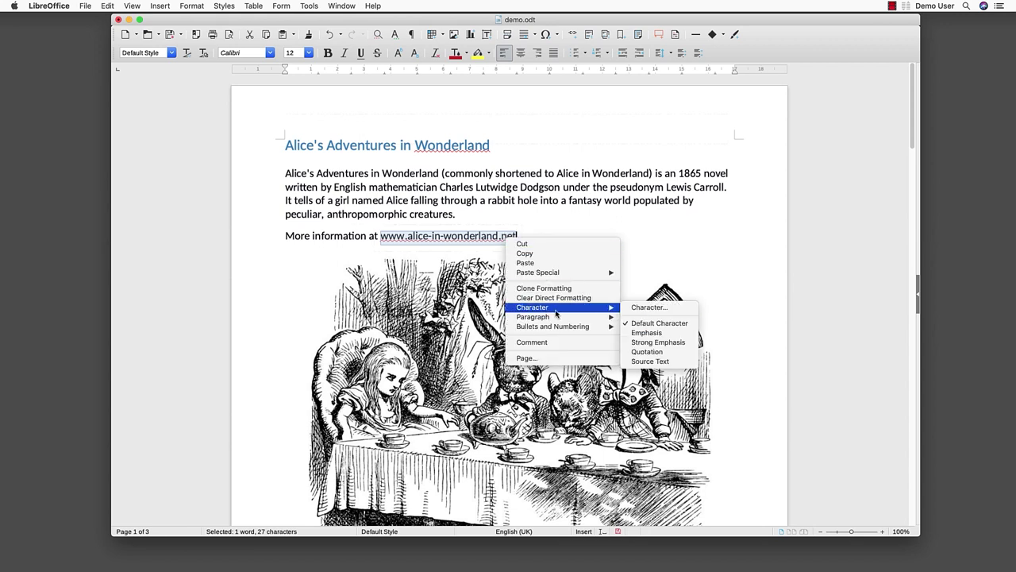
pyautogui.click(645, 308)
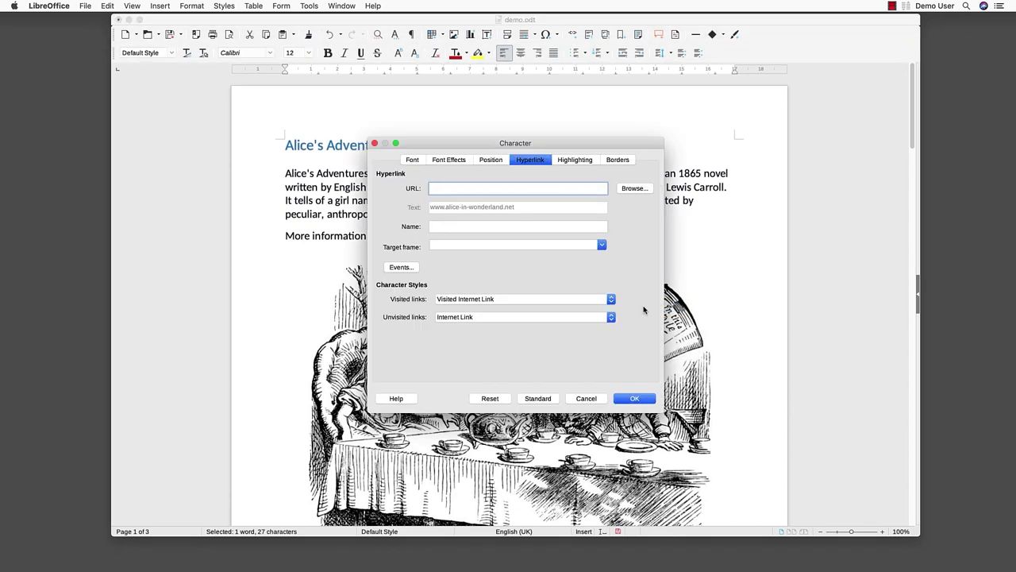
pyautogui.write('http://www.alice-in-wonderland.net')
pyautogui.click(445, 225)
pyautogui.write('Website of Alice')
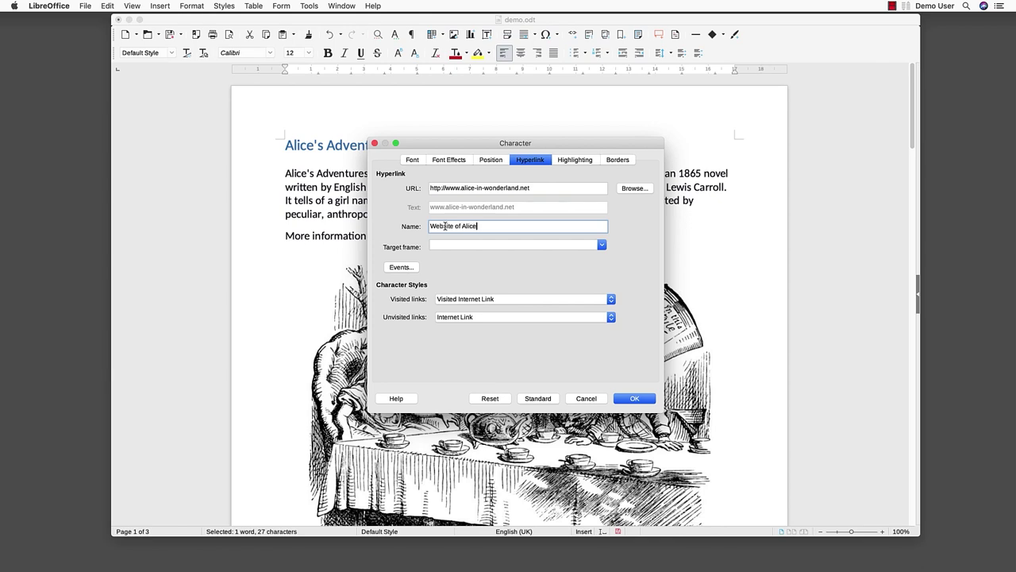
pyautogui.click(623, 399)
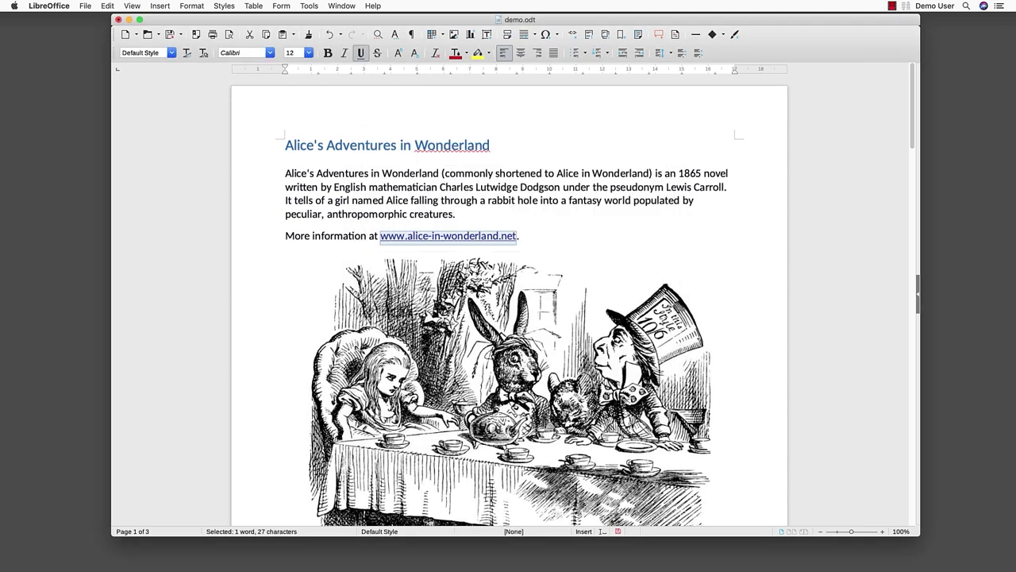
# - Remove the dash prefixes from the four publication timeline entries
pyautogui.scroll(-5, 627, 389)
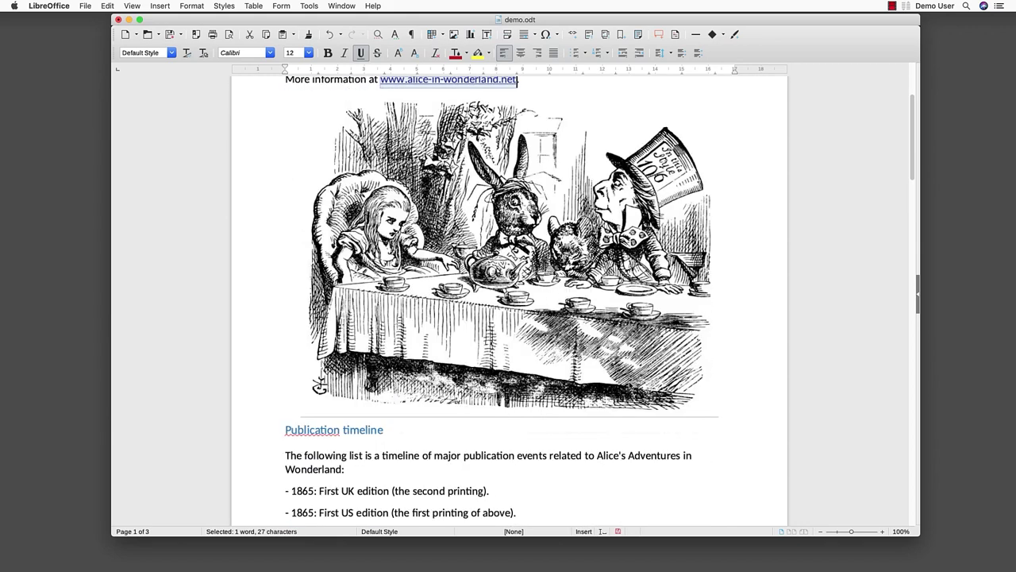
pyautogui.scroll(-8, 627, 387)
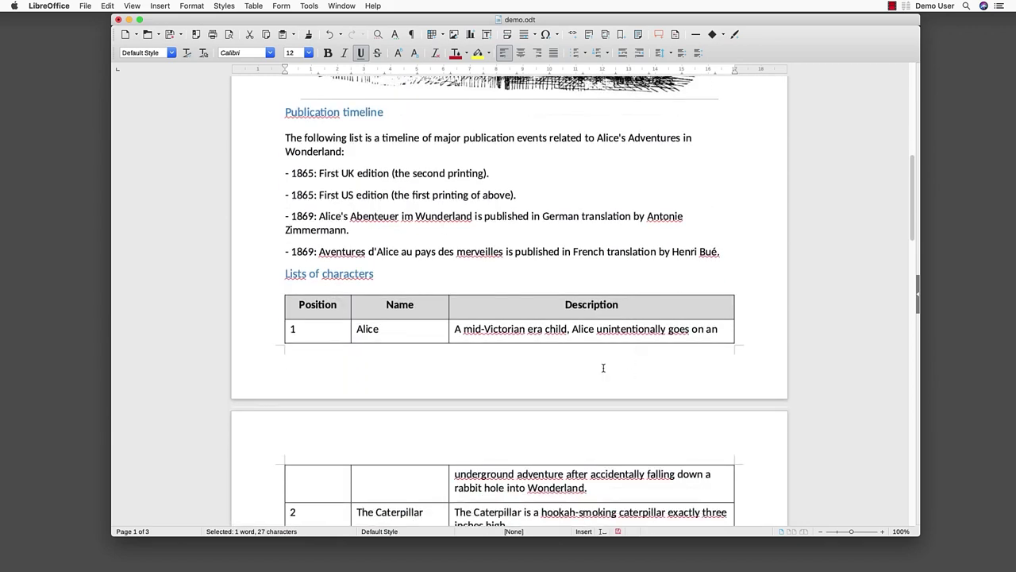
pyautogui.click(316, 216)
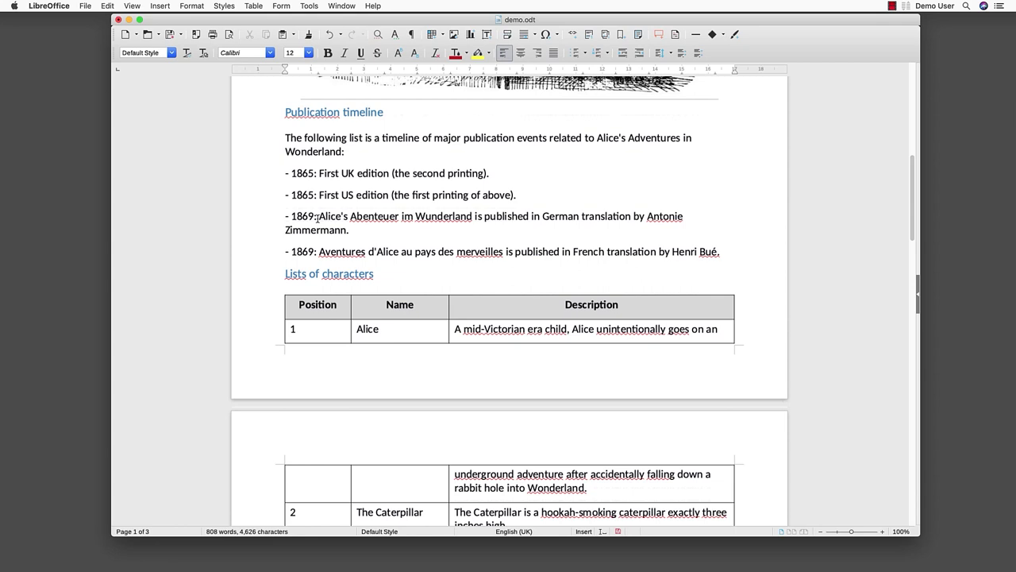
pyautogui.press('BackSpace')
pyautogui.press('BackSpace')
pyautogui.click(291, 195)
pyautogui.press('BackSpace')
pyautogui.press('BackSpace')
pyautogui.click(292, 216)
pyautogui.press('BackSpace')
pyautogui.press('BackSpace')
pyautogui.click(291, 252)
pyautogui.press('BackSpace')
pyautogui.press('BackSpace')
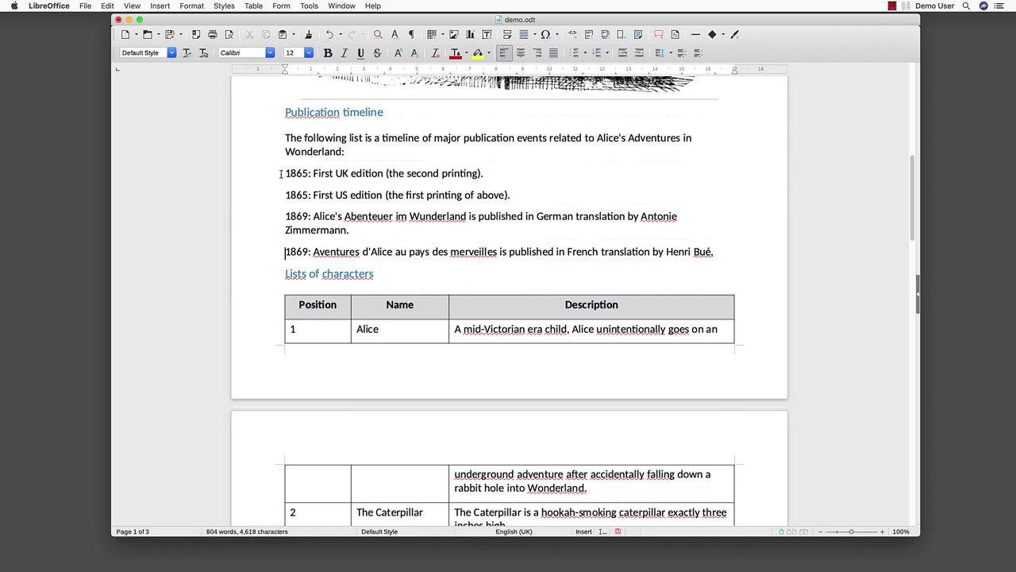
# - Format the four timeline entries as a bulleted list
pyautogui.moveTo(280, 173); pyautogui.dragTo(717, 250)
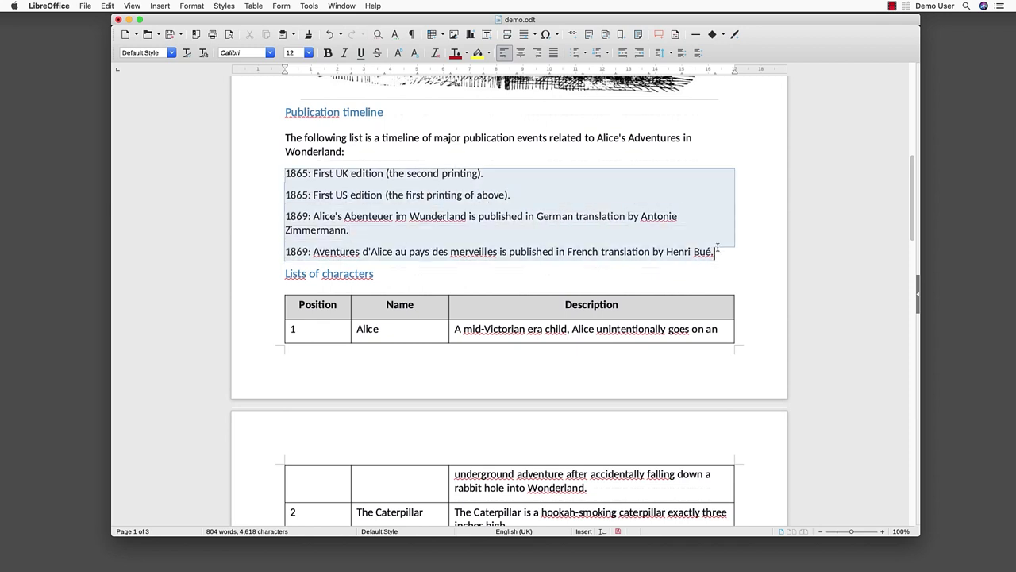
pyautogui.click(577, 54)
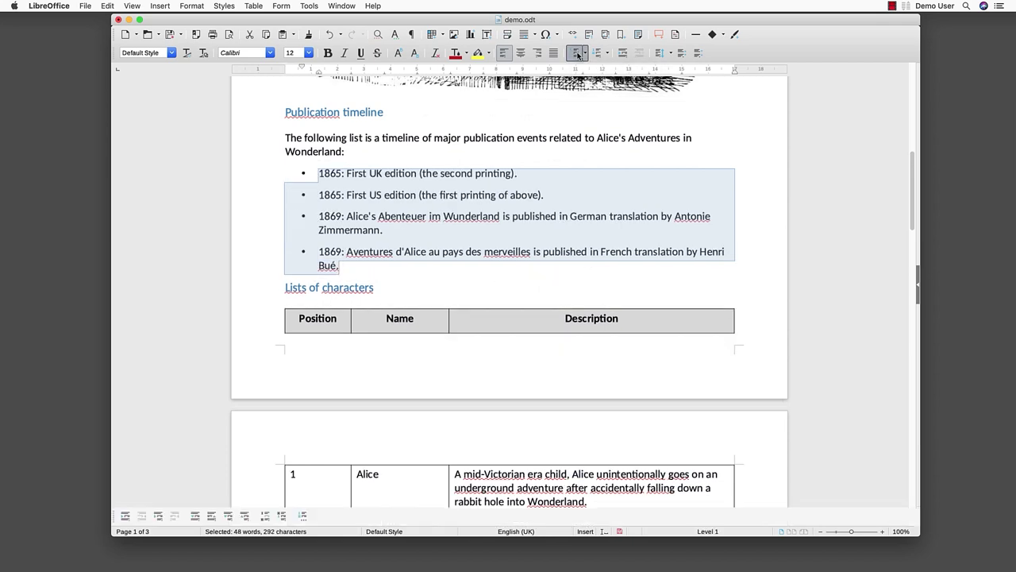
pyautogui.scroll(-2, 463, 262)
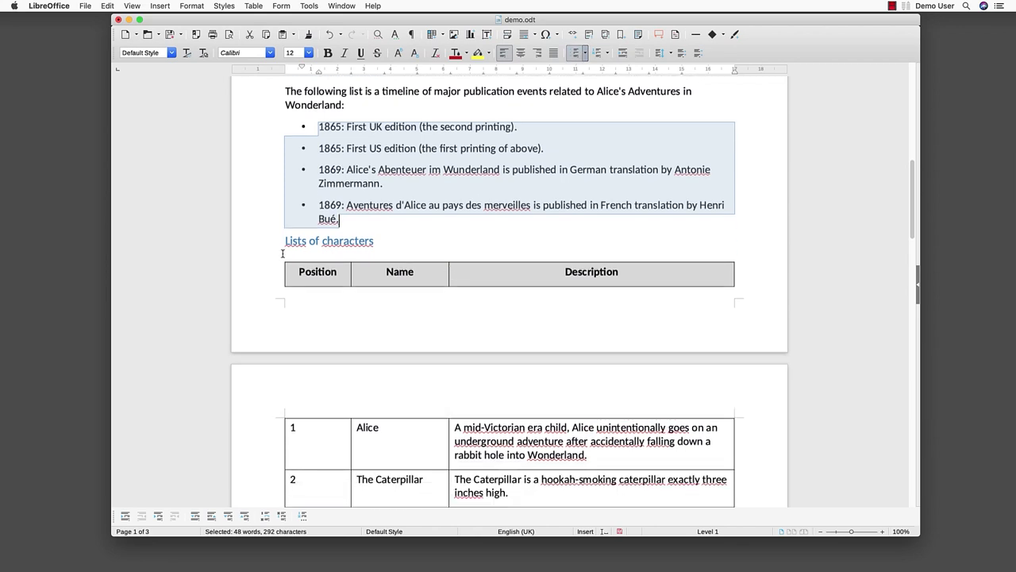
pyautogui.click(280, 241)
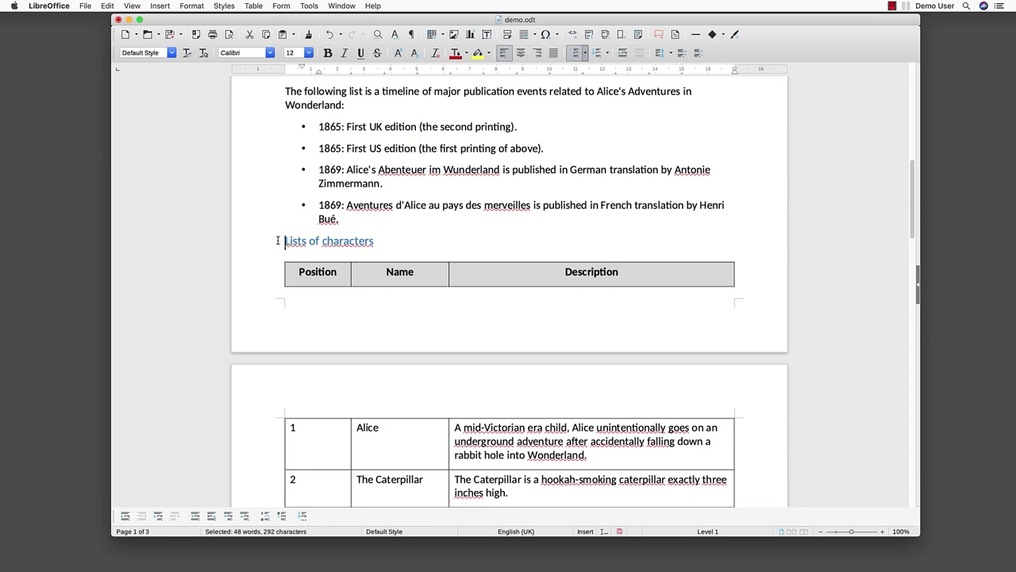
# - Insert a page break before the 'Lists of characters' heading paragraph
pyautogui.moveTo(278, 241); pyautogui.dragTo(374, 242)
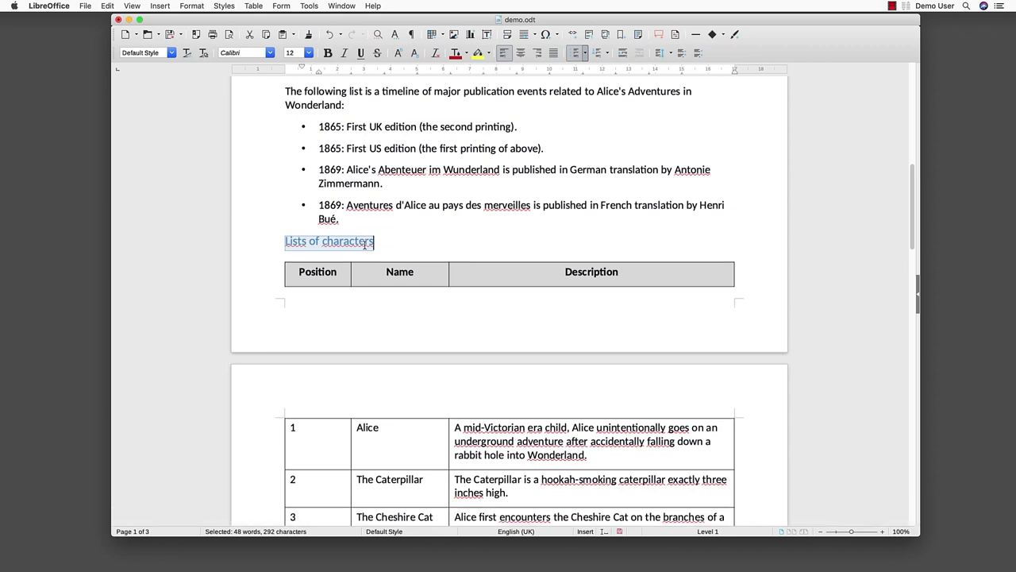
pyautogui.rightClick(365, 243)
pyautogui.moveTo(429, 326)
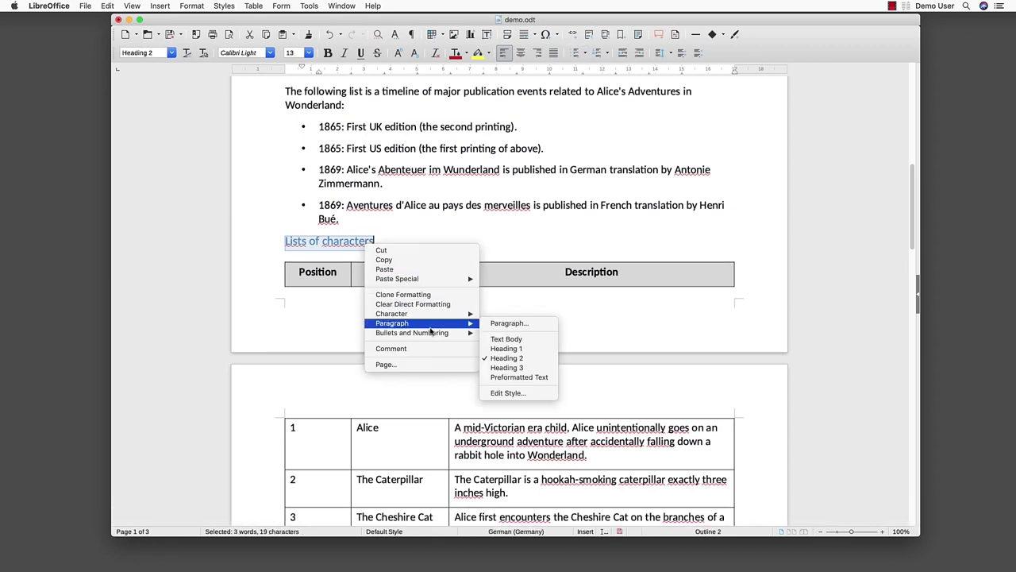
pyautogui.click(500, 324)
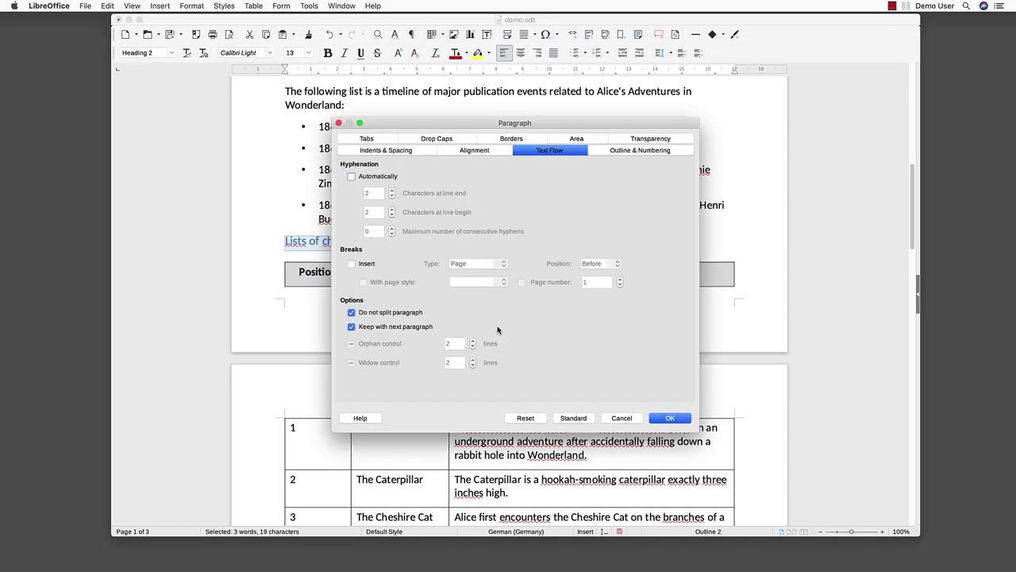
pyautogui.click(351, 264)
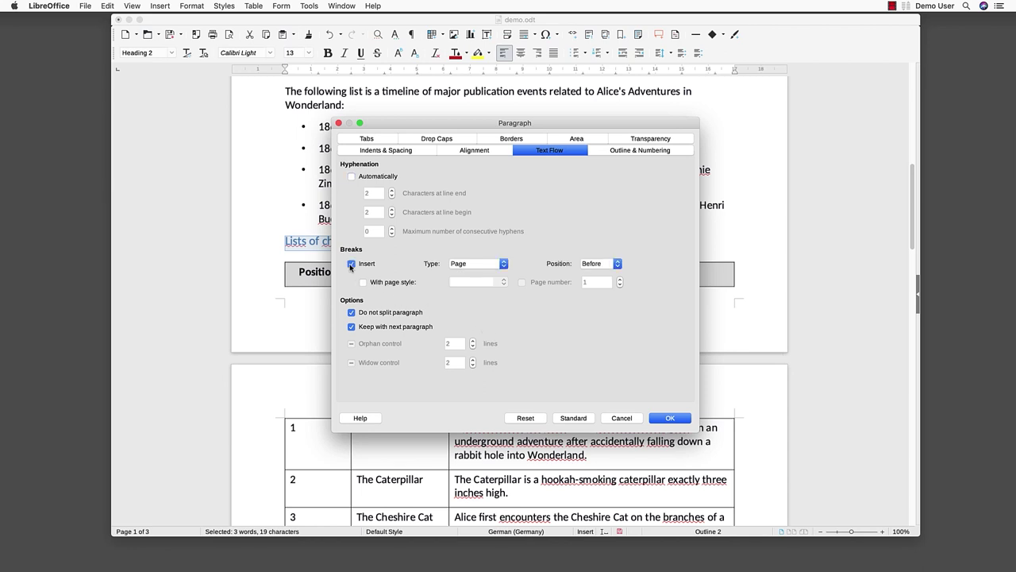
pyautogui.click(671, 417)
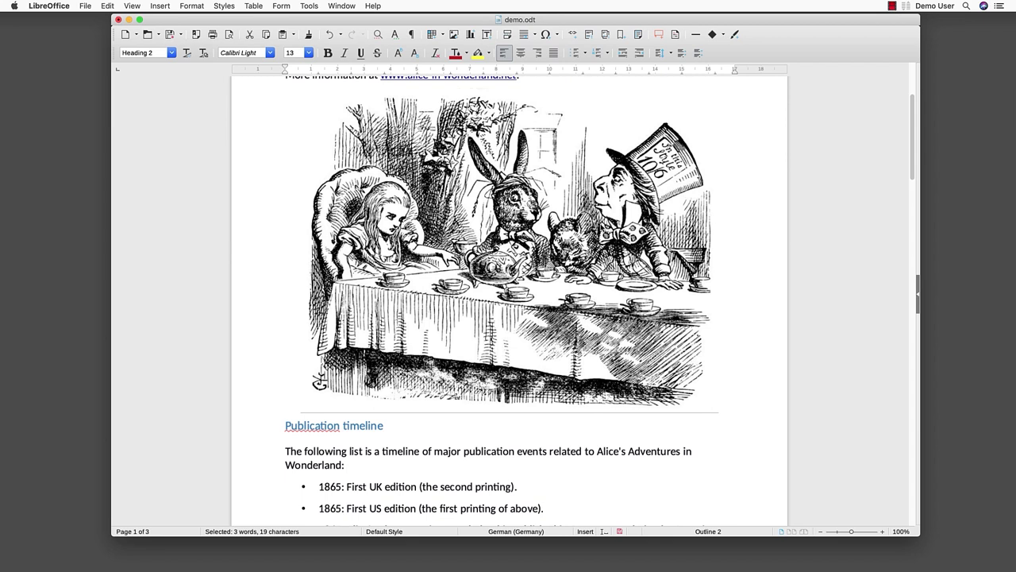
# - Name the tea party image 'The tea party' and paste in its alternative text description
pyautogui.rightClick(599, 217)
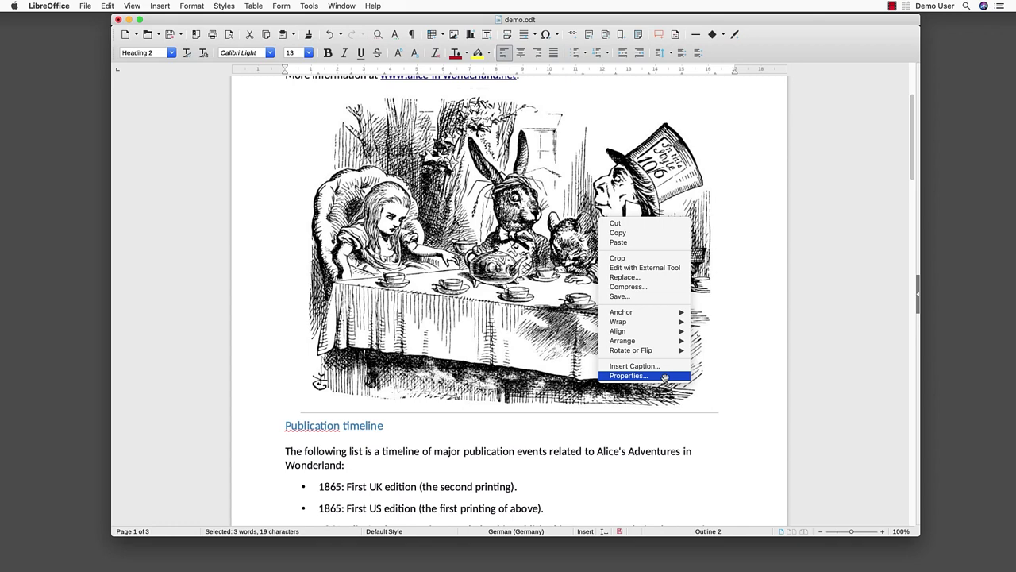
pyautogui.click(665, 377)
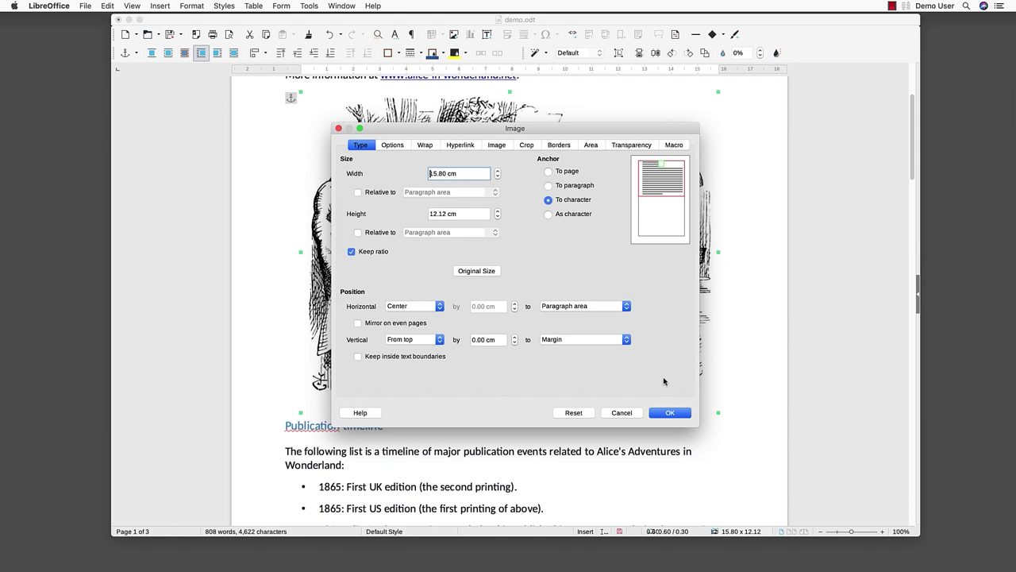
pyautogui.click(394, 146)
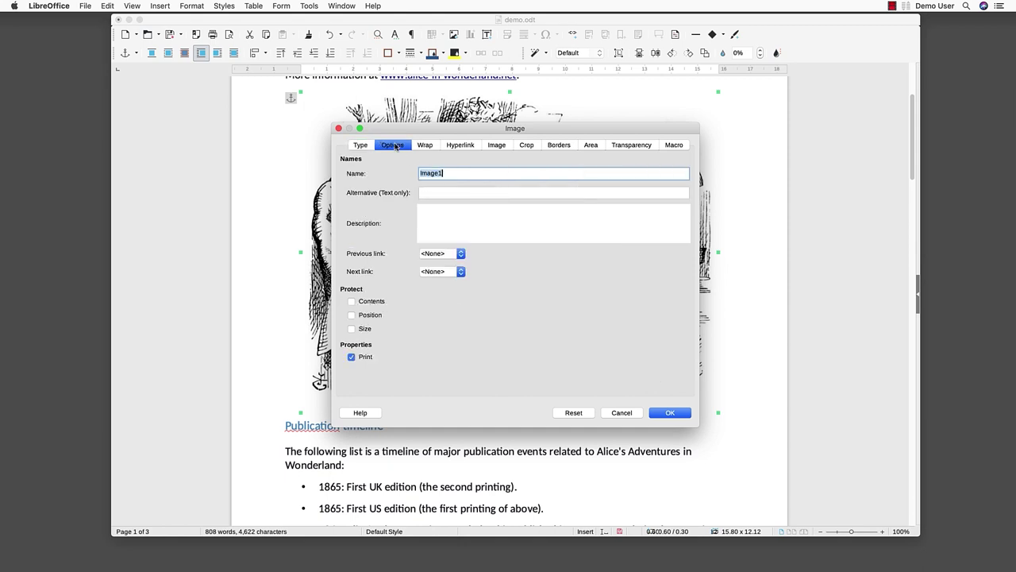
pyautogui.write('The tea party')
pyautogui.click(423, 192)
pyautogui.write('Alice, the Rabbit and the Mad Hatter at the tea party.')
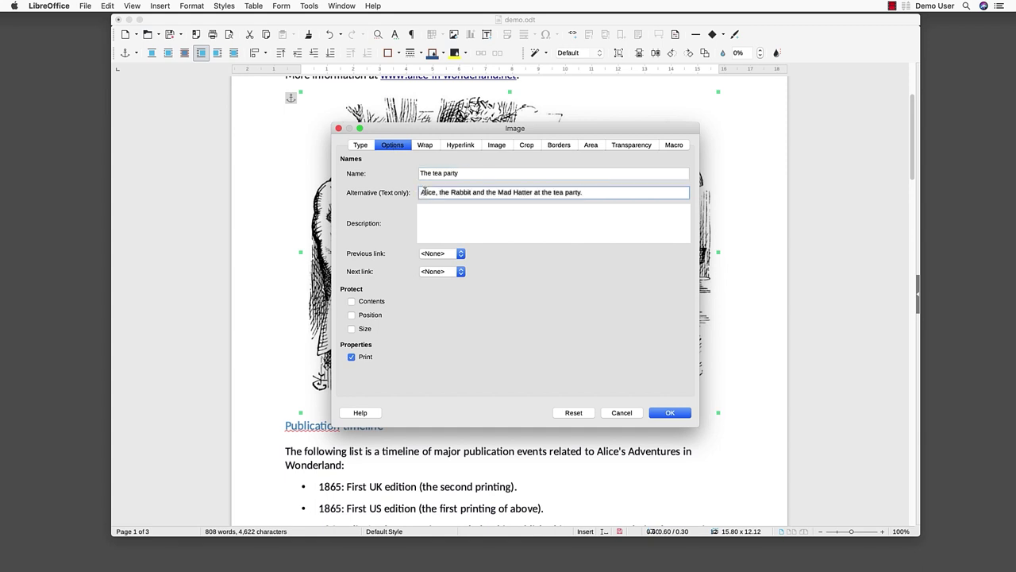
pyautogui.click(427, 146)
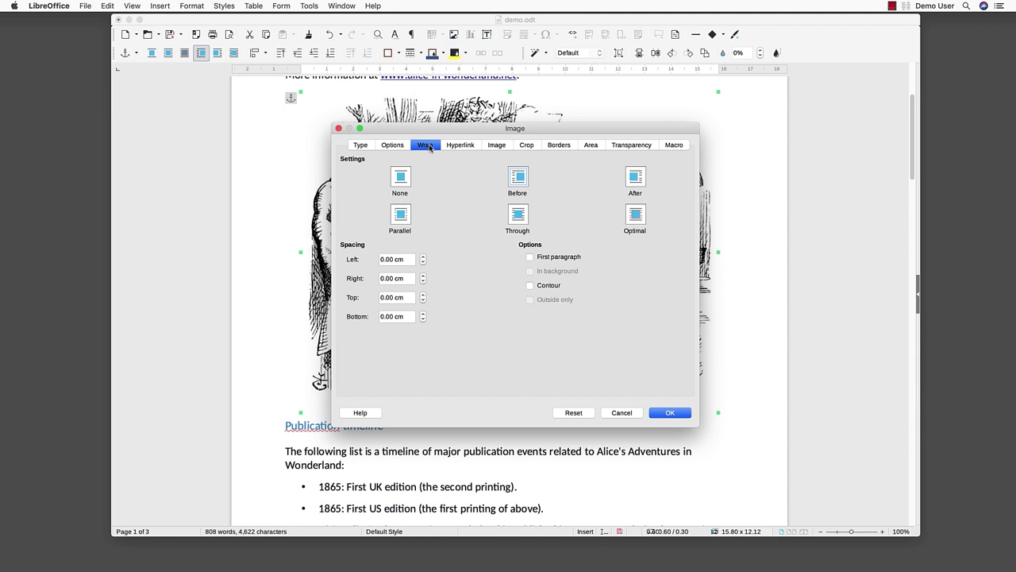
# - Set the tea party illustration's text wrap to None and recheck its wrap options
pyautogui.click(401, 179)
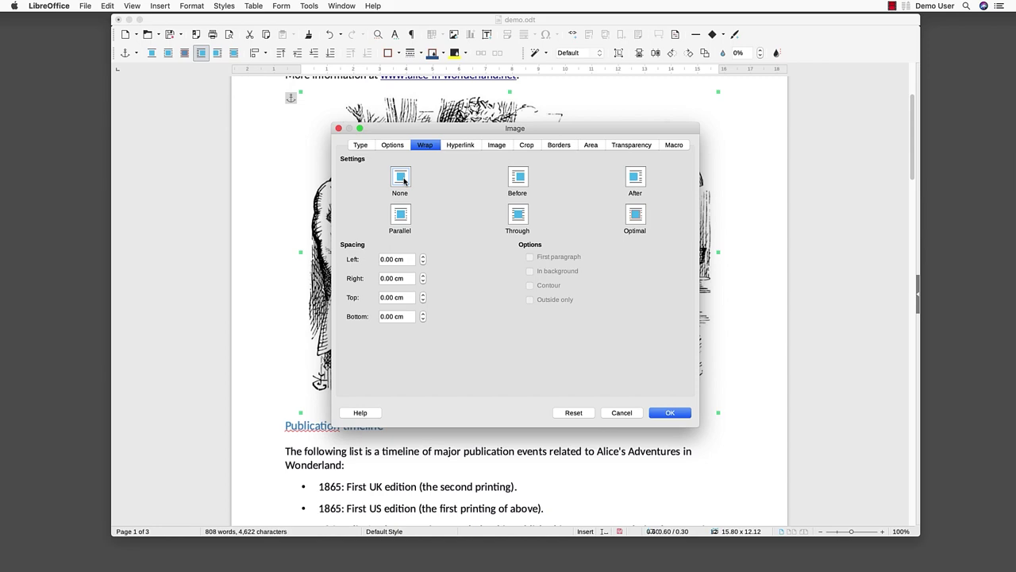
pyautogui.click(664, 413)
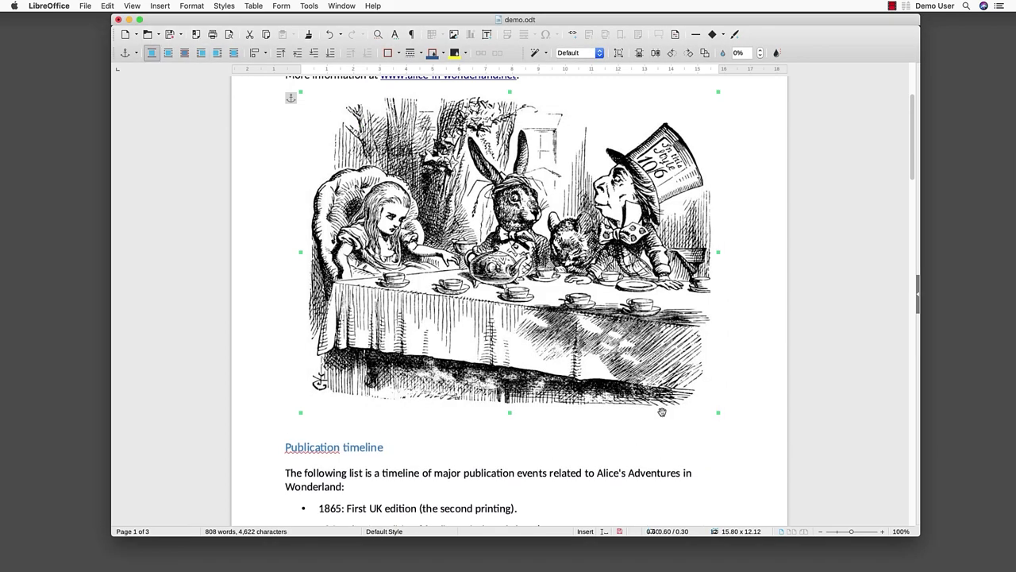
pyautogui.rightClick(621, 252)
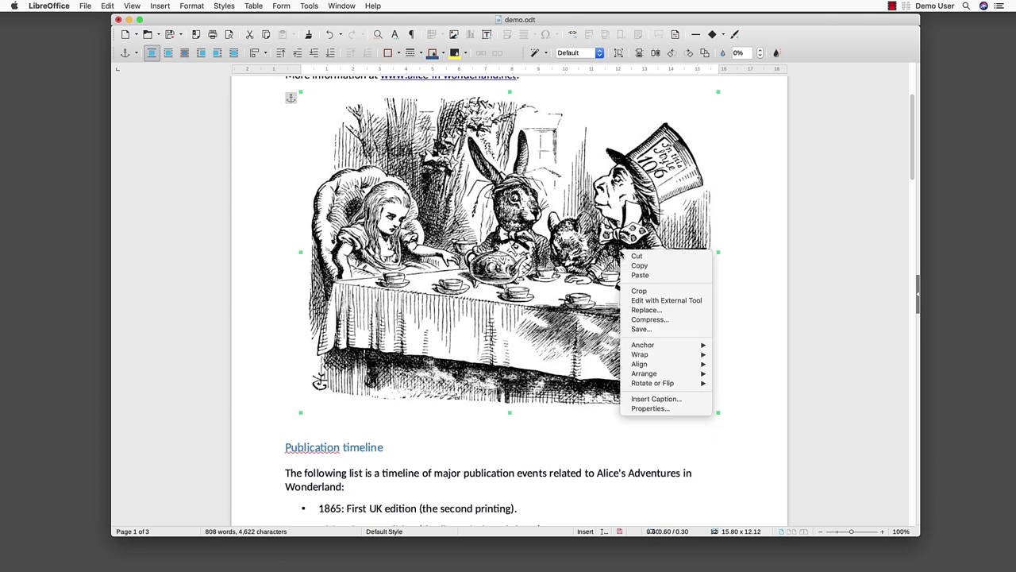
pyautogui.moveTo(663, 354)
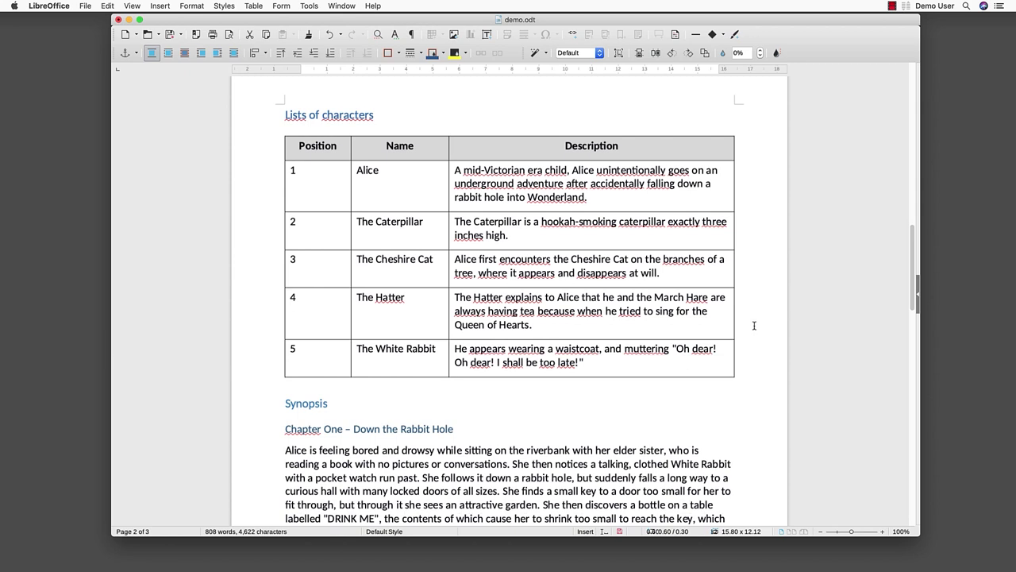
pyautogui.click(342, 149)
pyautogui.rightClick(342, 151)
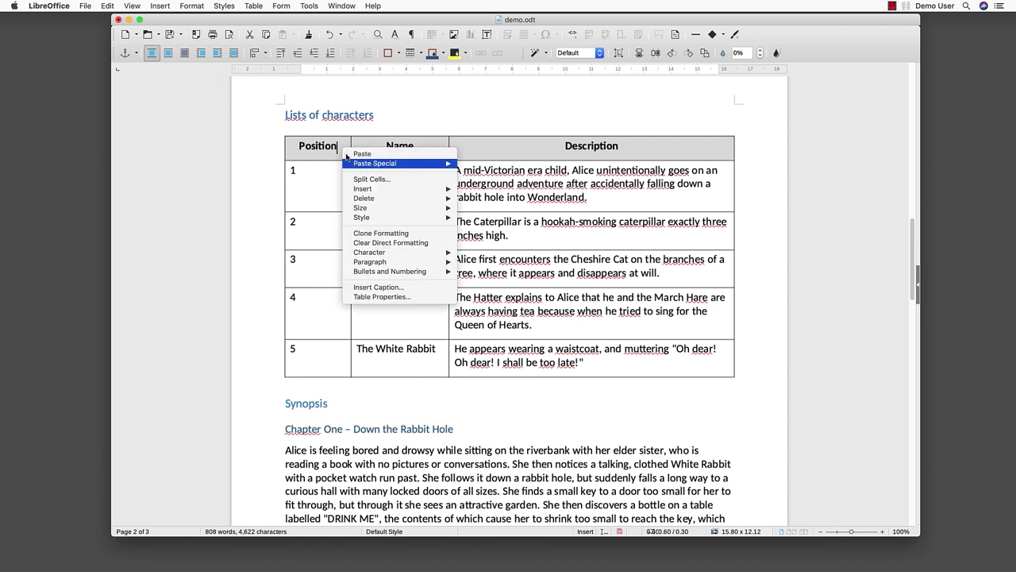
pyautogui.click(399, 297)
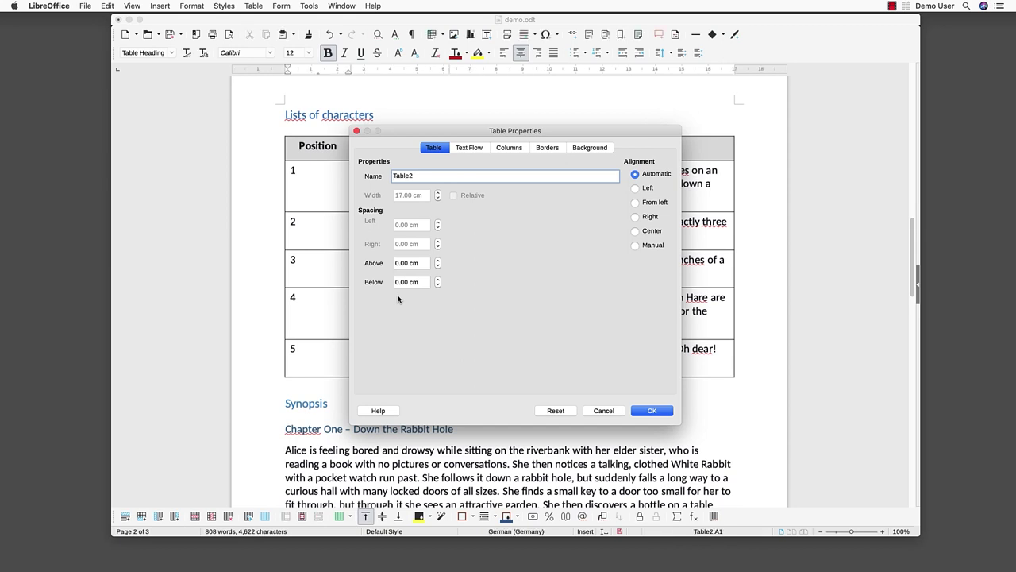
pyautogui.click(465, 148)
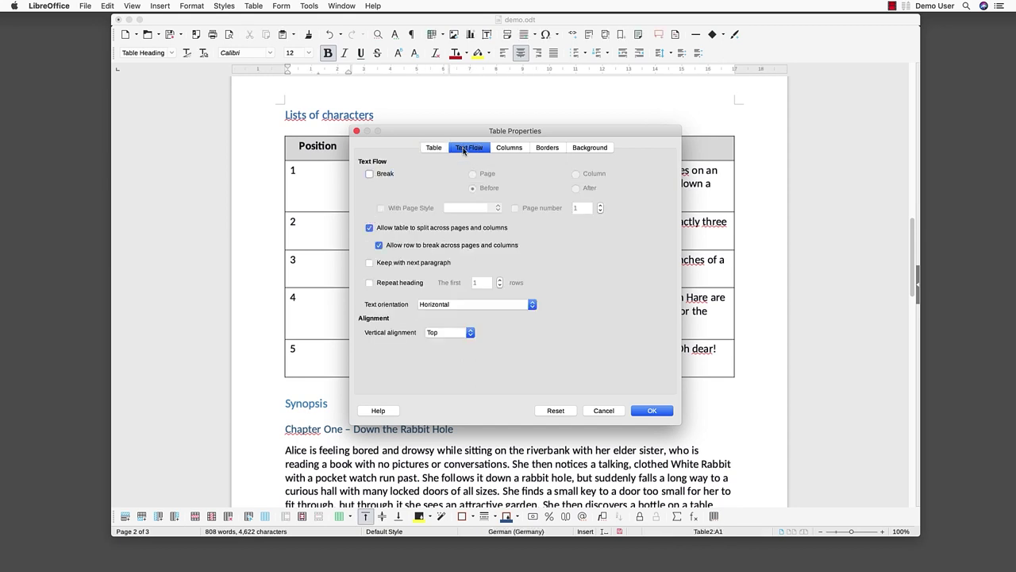
pyautogui.click(370, 284)
pyautogui.click(652, 411)
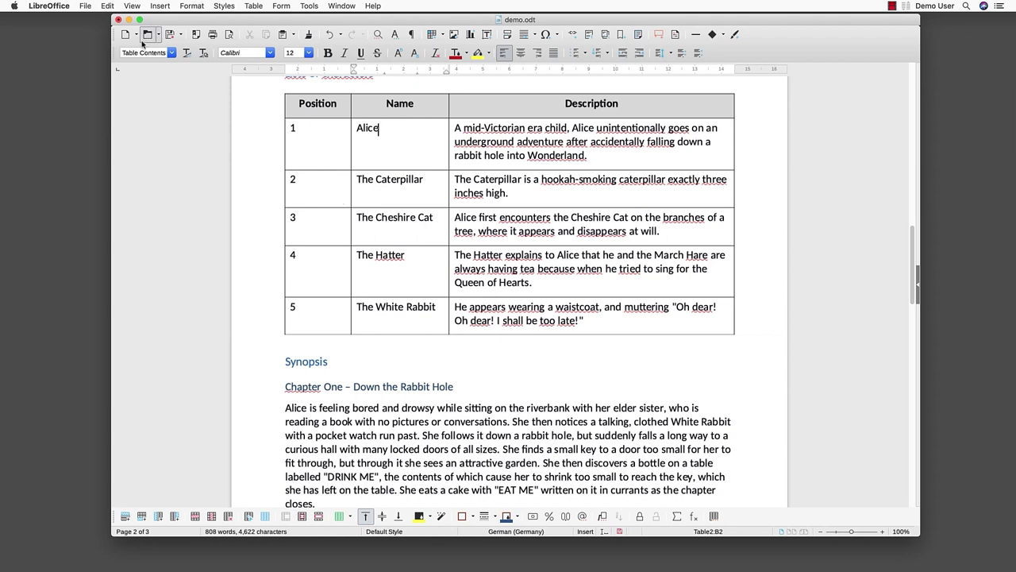
# - Enter the title 'Alice's Adventures in Wonderland' and other fields in the document's Description properties
pyautogui.click(79, 5)
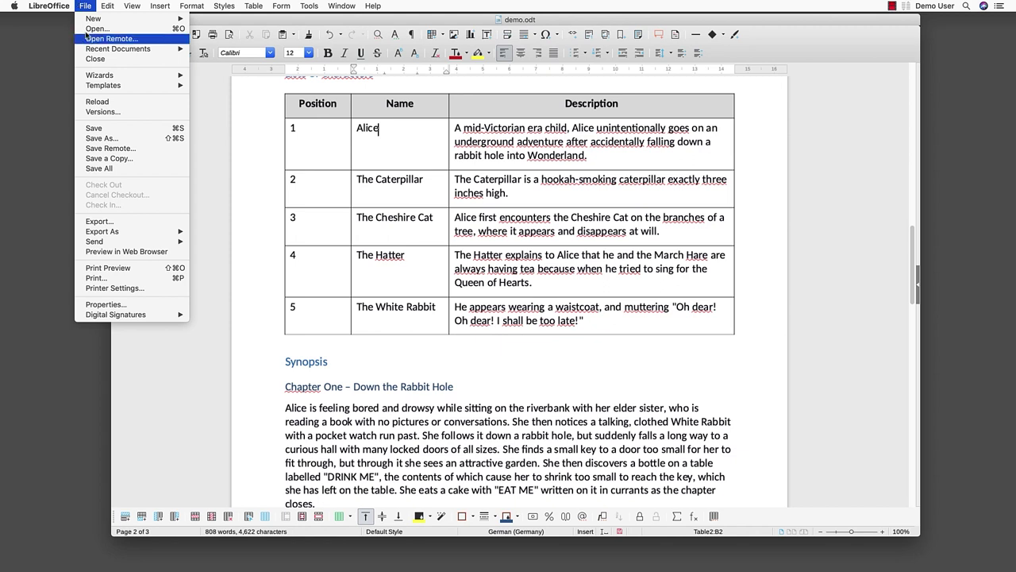
pyautogui.click(136, 306)
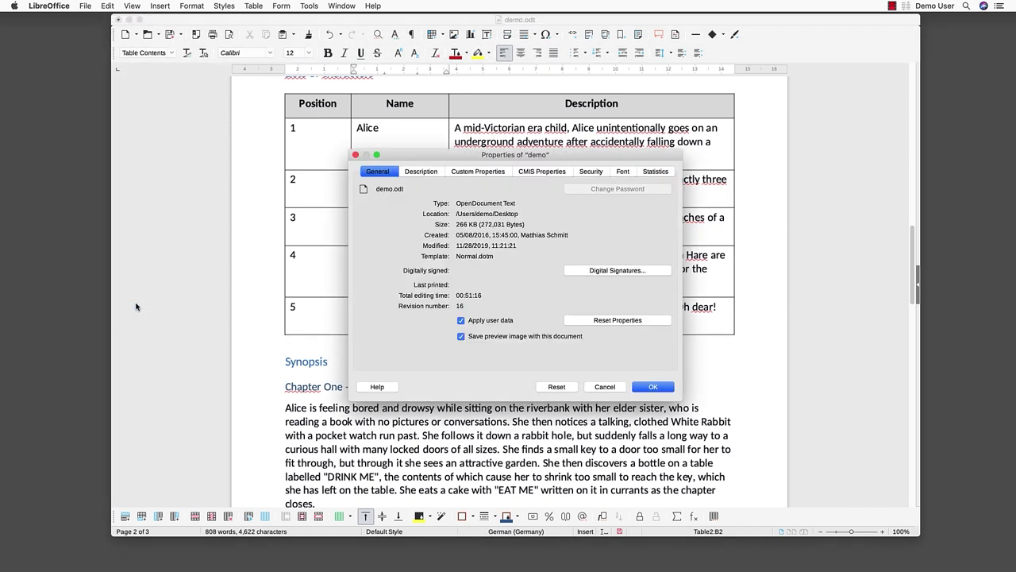
pyautogui.click(420, 172)
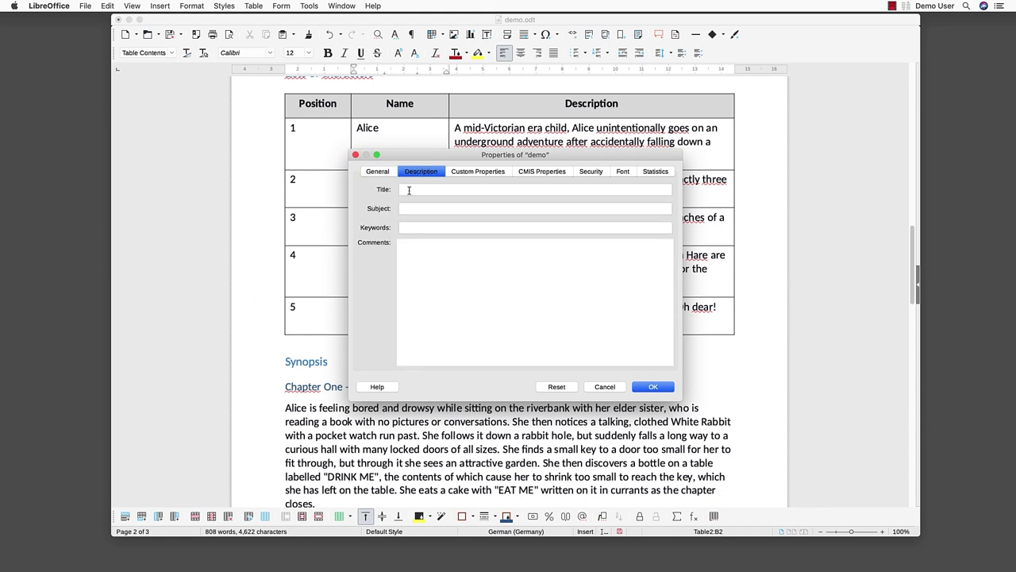
pyautogui.click(409, 189)
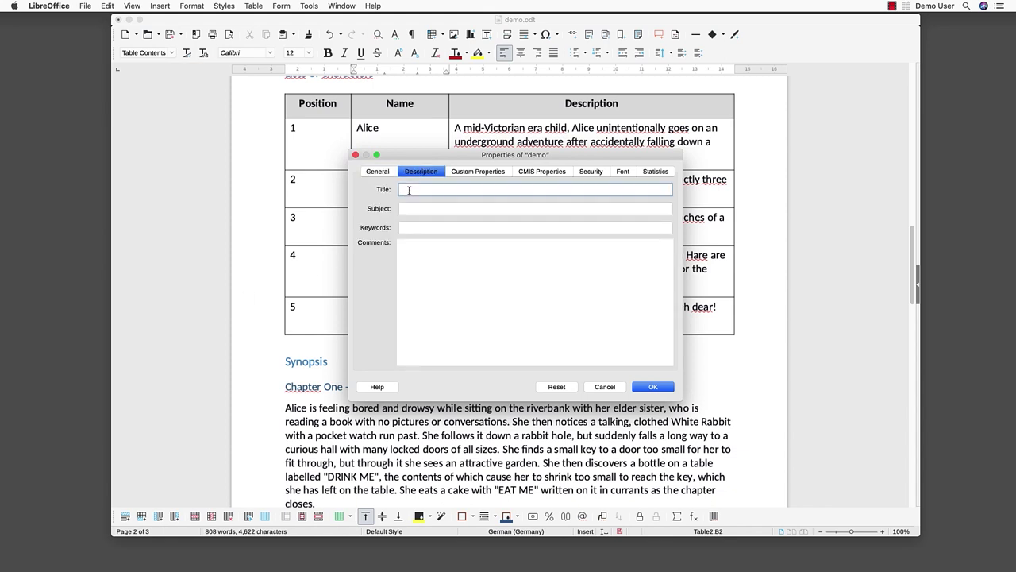
pyautogui.write("Alice's Adventures in Wonderland")
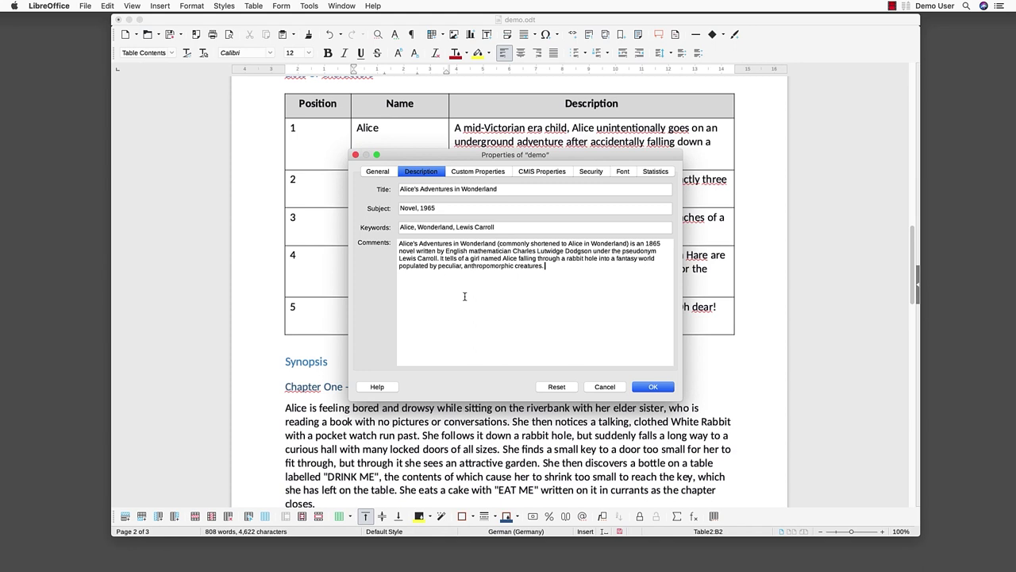
pyautogui.click(647, 387)
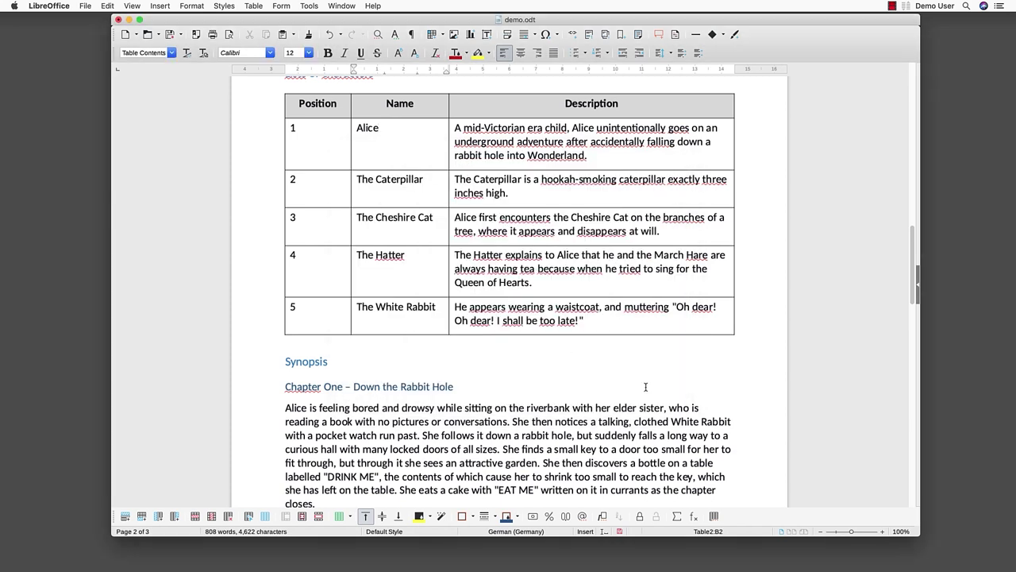
# - Change the Western default language from German (Germany) to English (UK), current document only
pyautogui.click(62, 7)
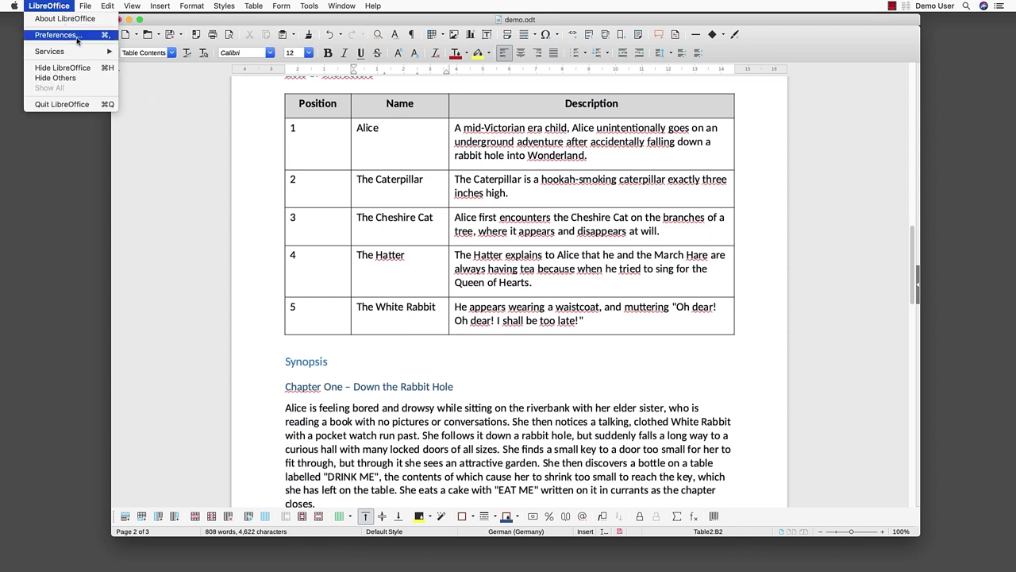
pyautogui.click(77, 39)
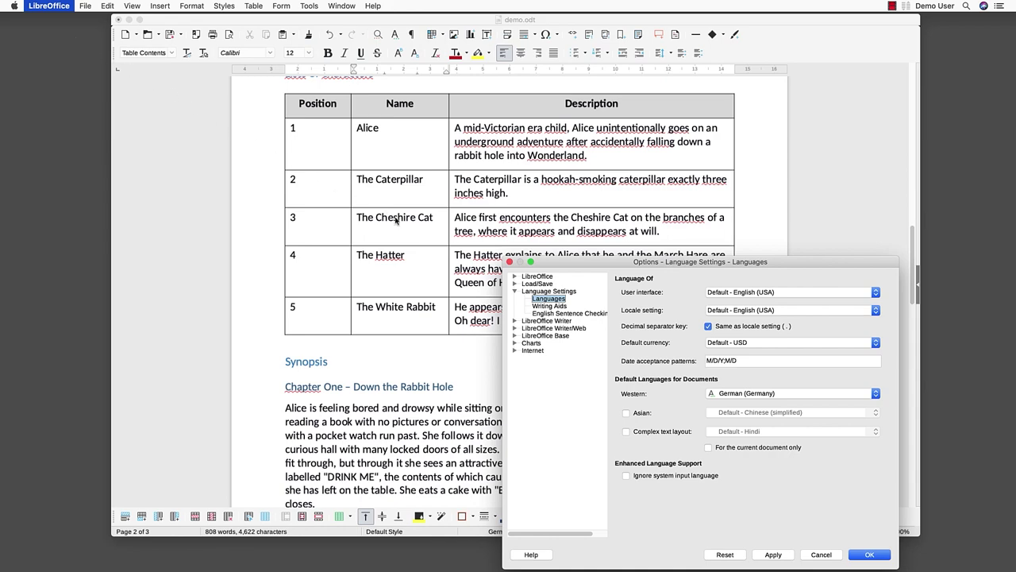
pyautogui.moveTo(544, 268); pyautogui.dragTo(481, 160)
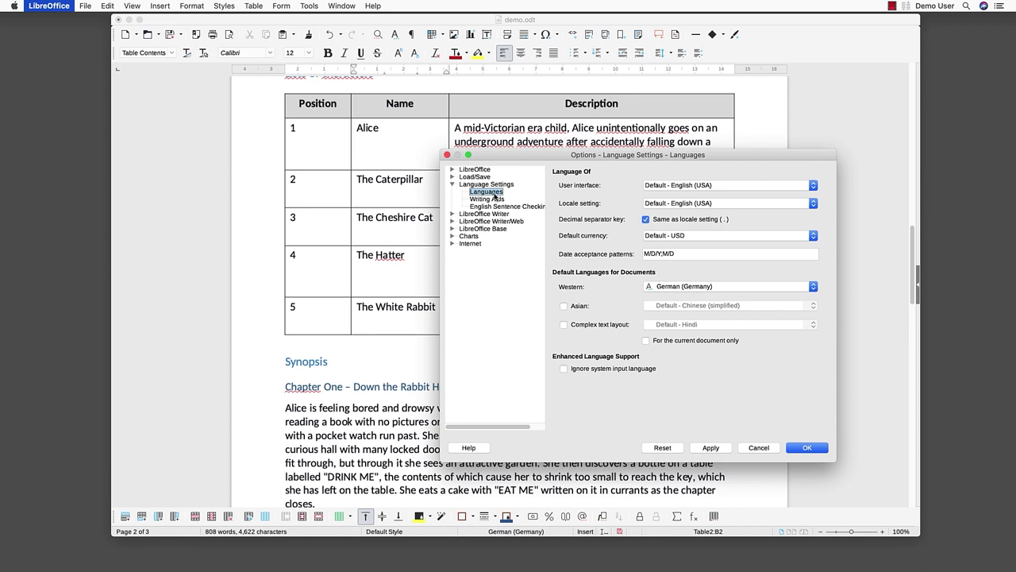
pyautogui.click(741, 290)
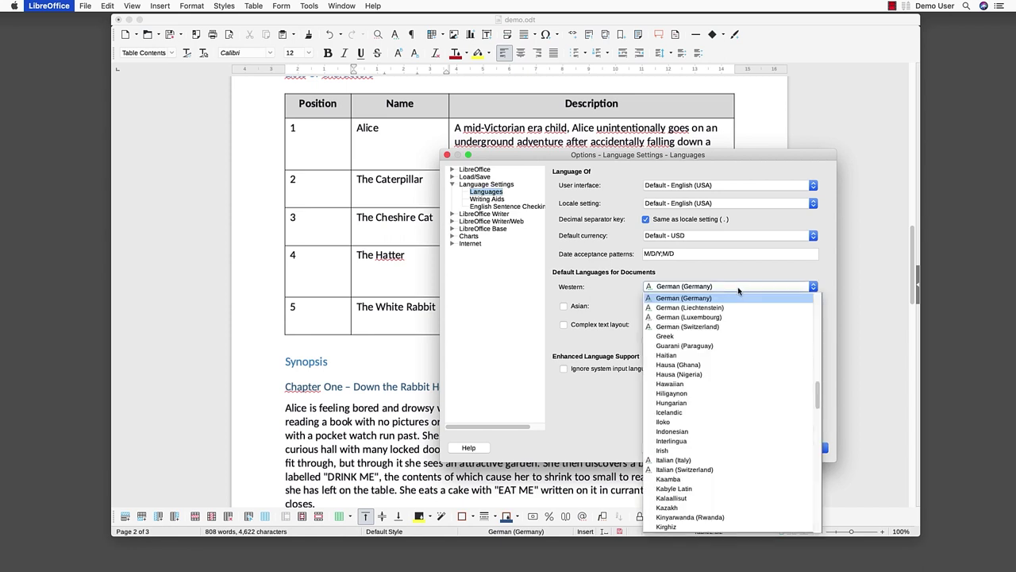
pyautogui.scroll(2, 818, 397)
pyautogui.moveTo(818, 397); pyautogui.dragTo(814, 359)
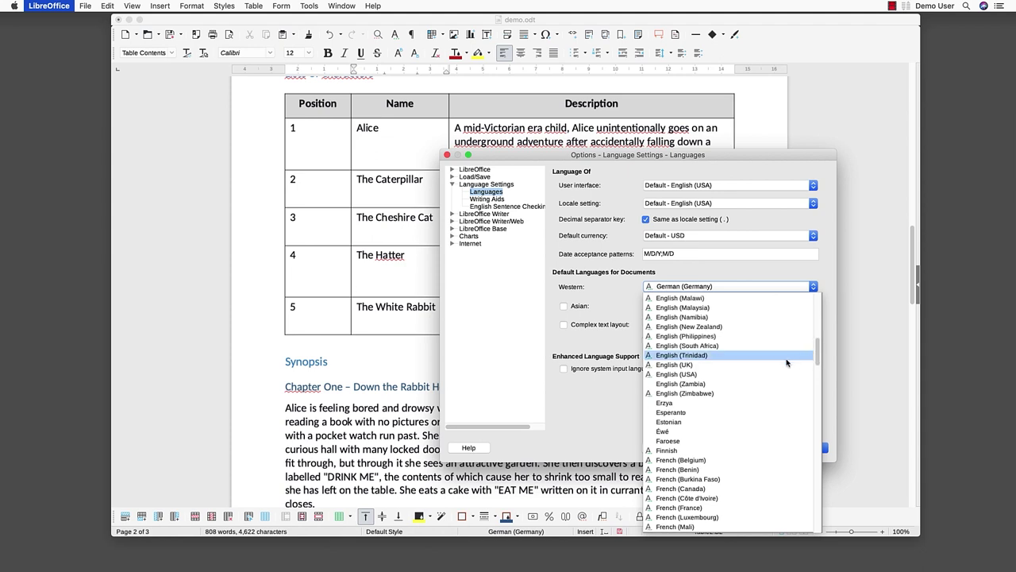
pyautogui.click(707, 365)
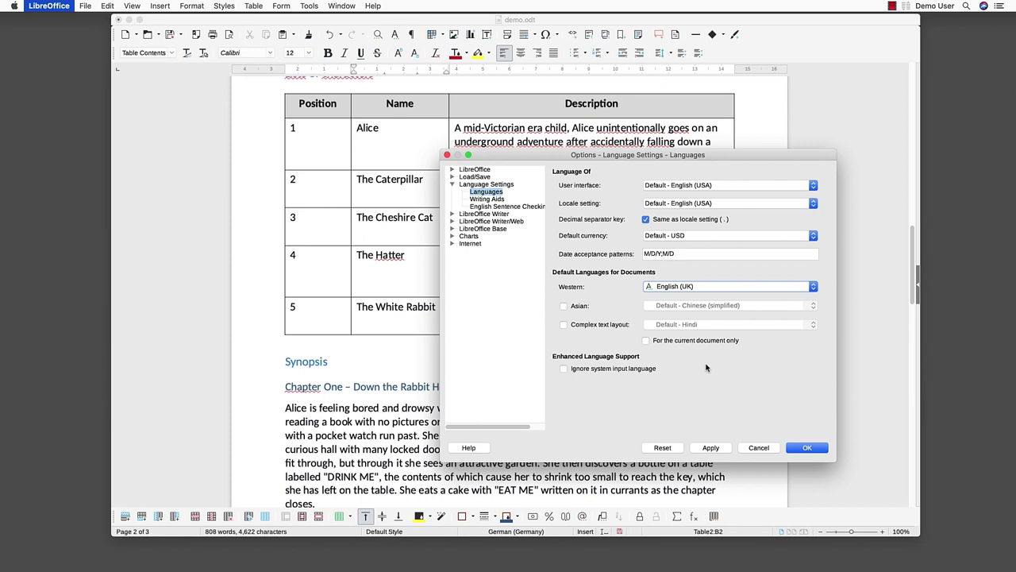
pyautogui.click(645, 340)
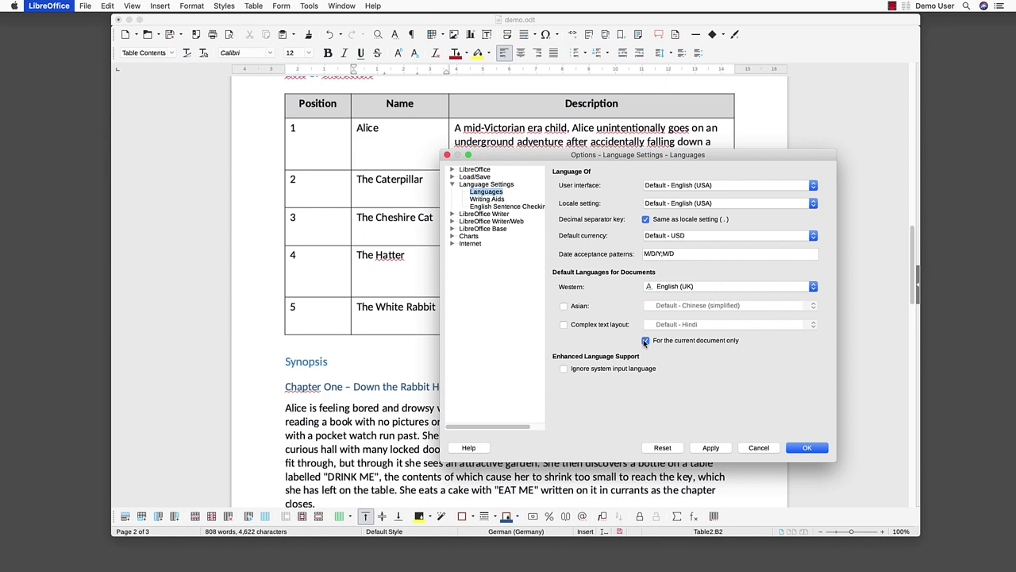
pyautogui.click(805, 448)
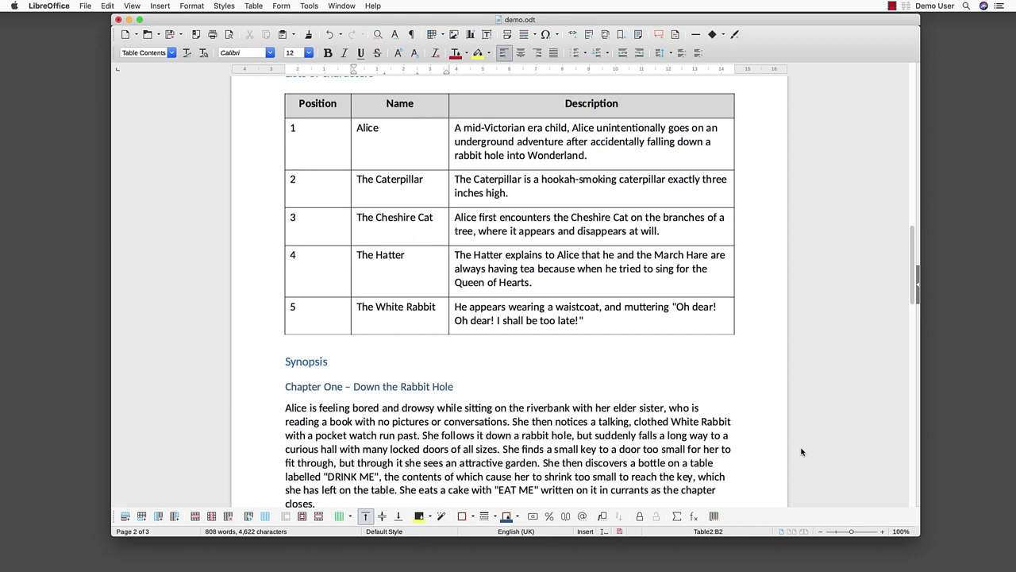
# - In the PDF export options, keep Tagged PDF and bookmarks on, and untick Create PDF form
pyautogui.click(85, 5)
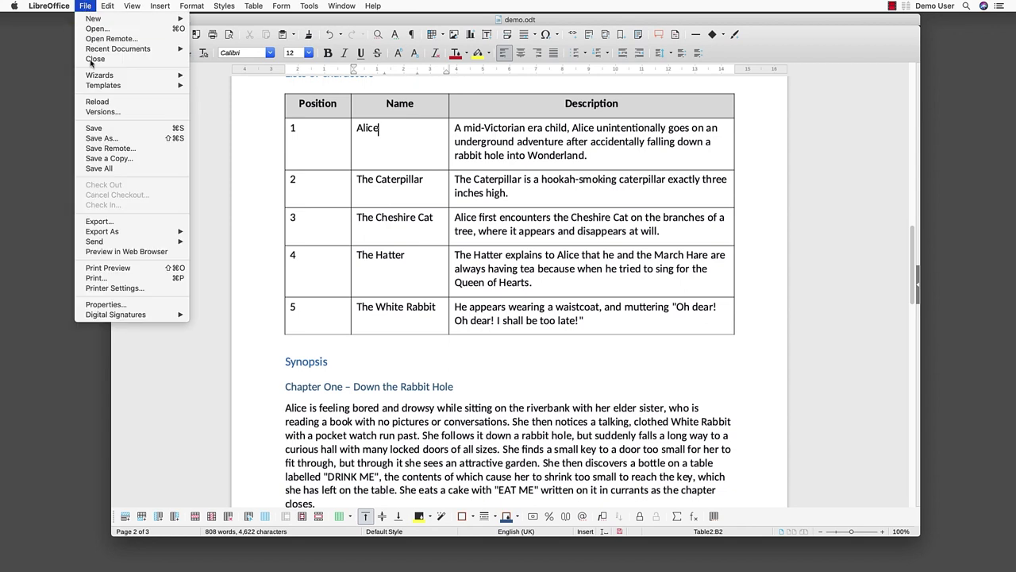
pyautogui.moveTo(181, 232)
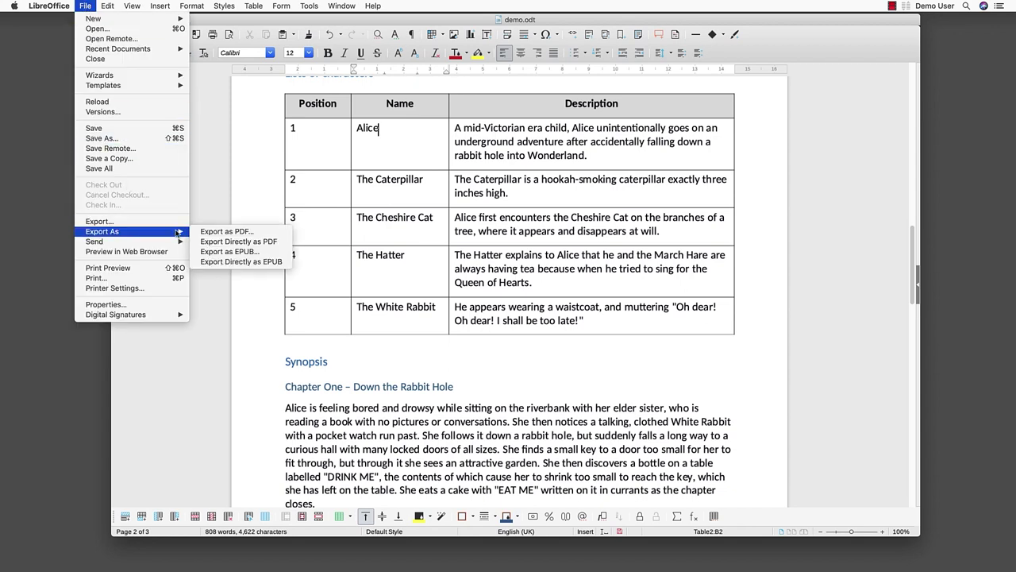
pyautogui.click(284, 236)
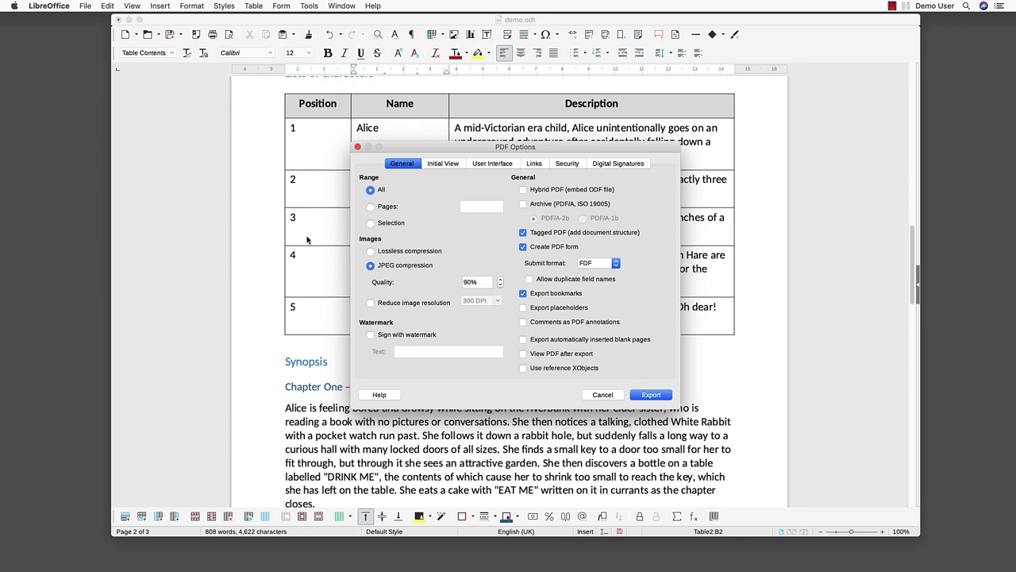
pyautogui.click(522, 233)
pyautogui.click(522, 233)
pyautogui.click(523, 247)
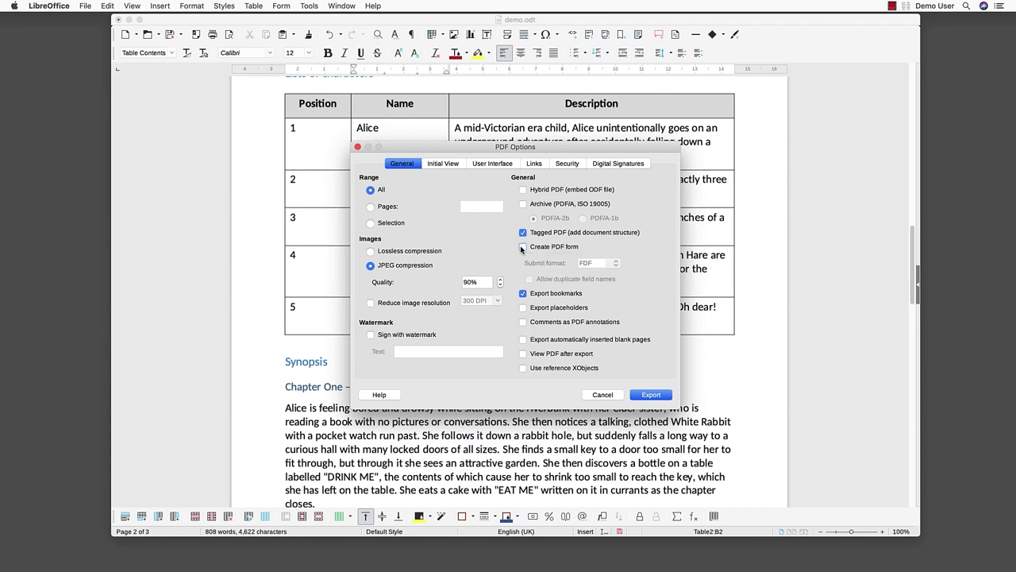
pyautogui.click(524, 293)
pyautogui.click(523, 294)
# - Set the initial view to Bookmarks and page, then export as demo on the Desktop
pyautogui.click(442, 165)
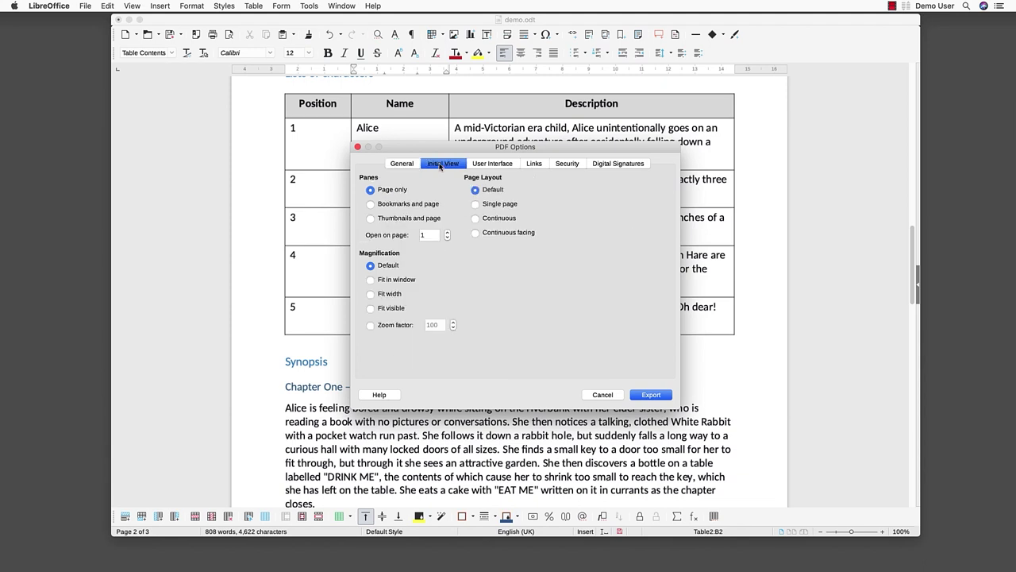
pyautogui.click(371, 204)
pyautogui.click(650, 395)
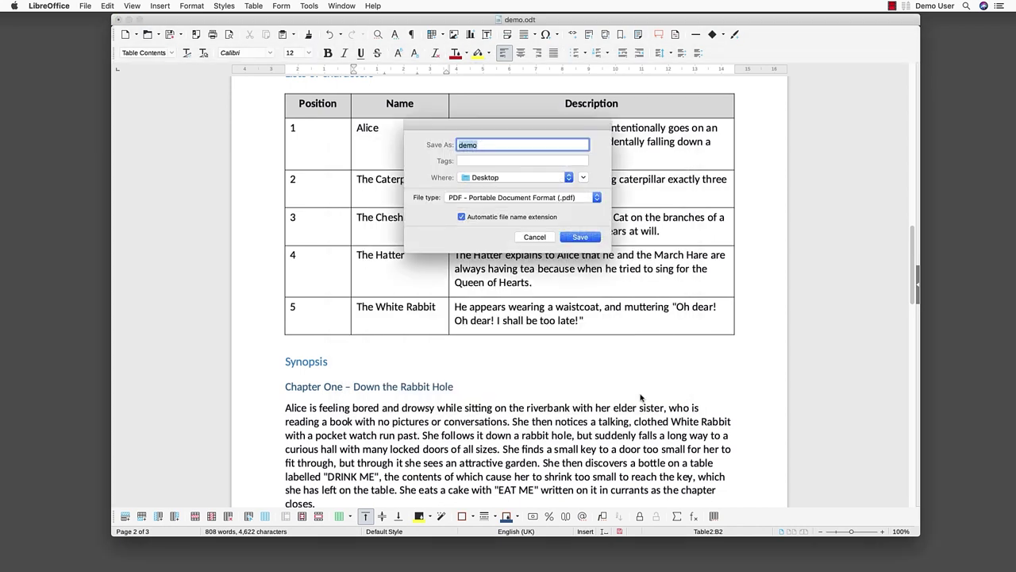
pyautogui.click(576, 237)
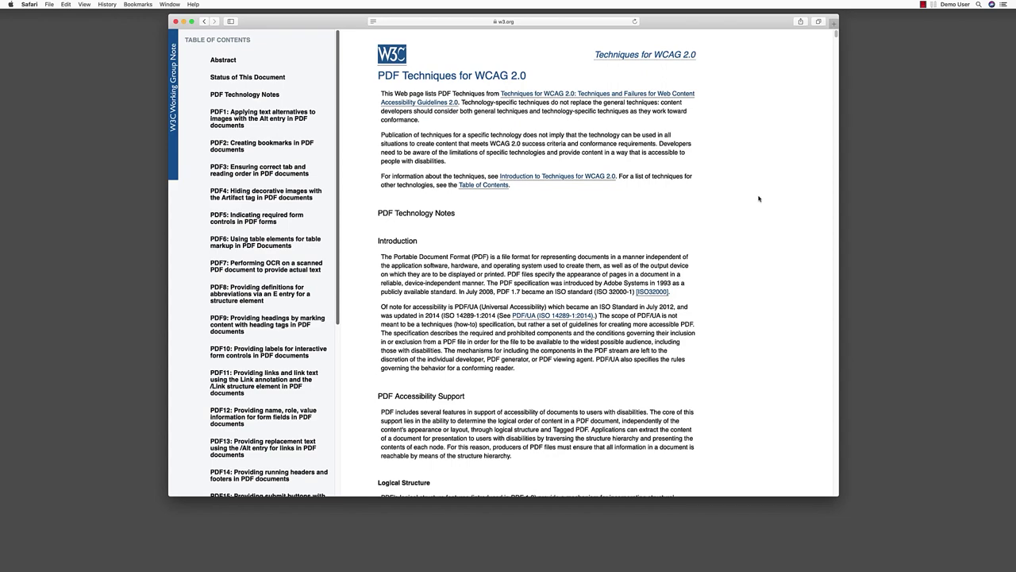
# - Jump to PDF Technology Notes and scroll to the accessible PDF authoring tools list
pyautogui.click(272, 98)
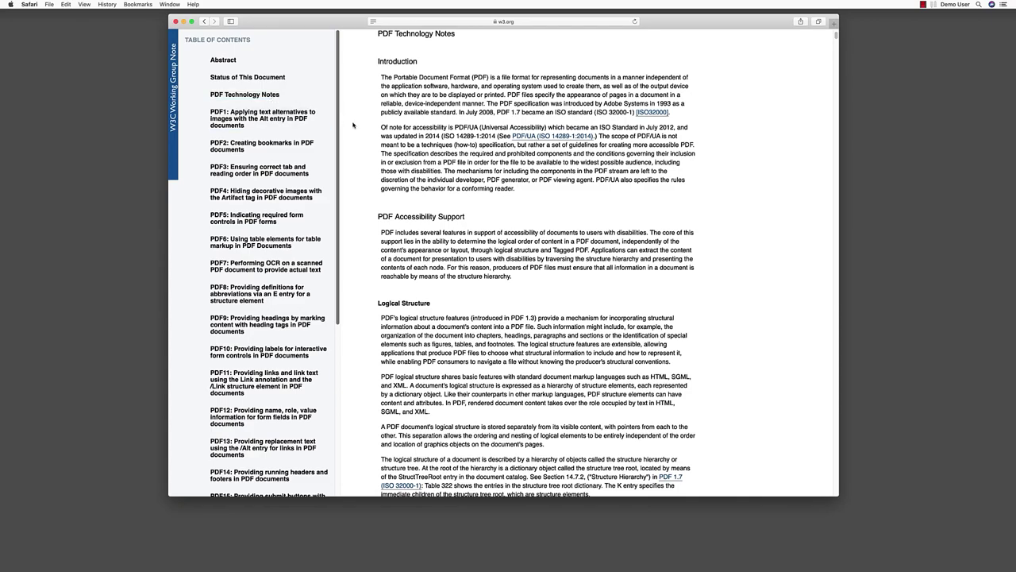
pyautogui.scroll(-10, 365, 132)
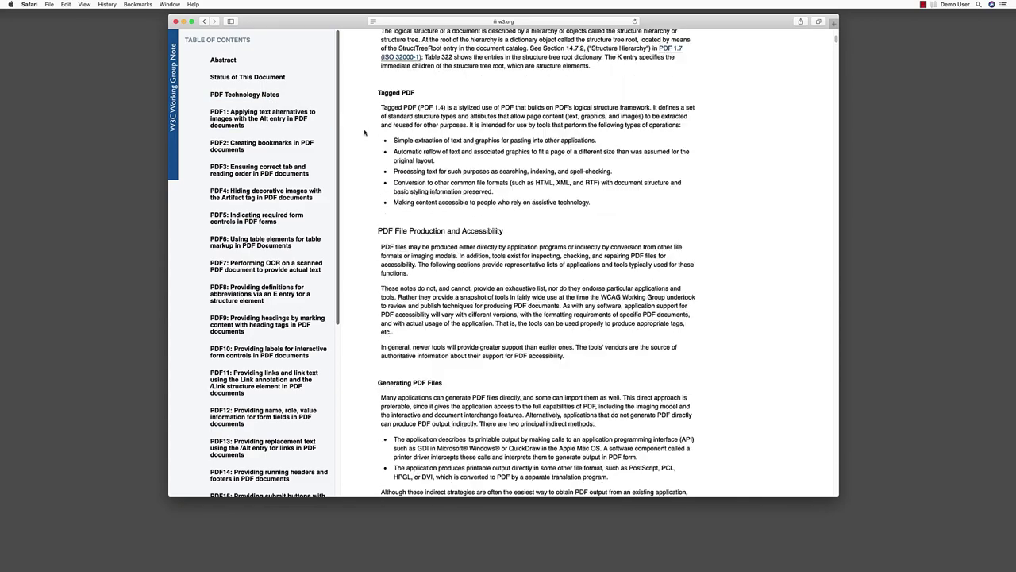
pyautogui.scroll(-10, 364, 133)
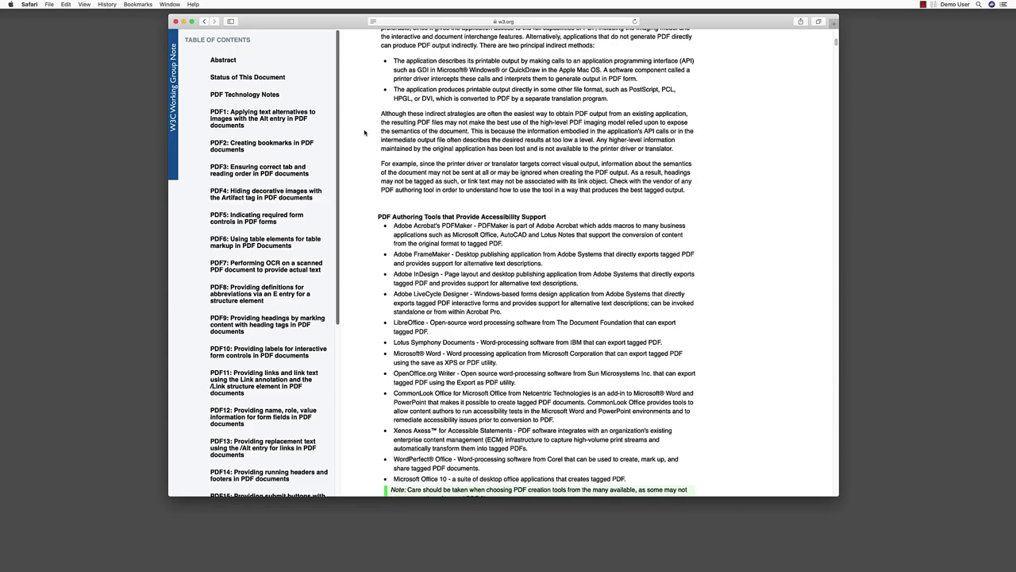